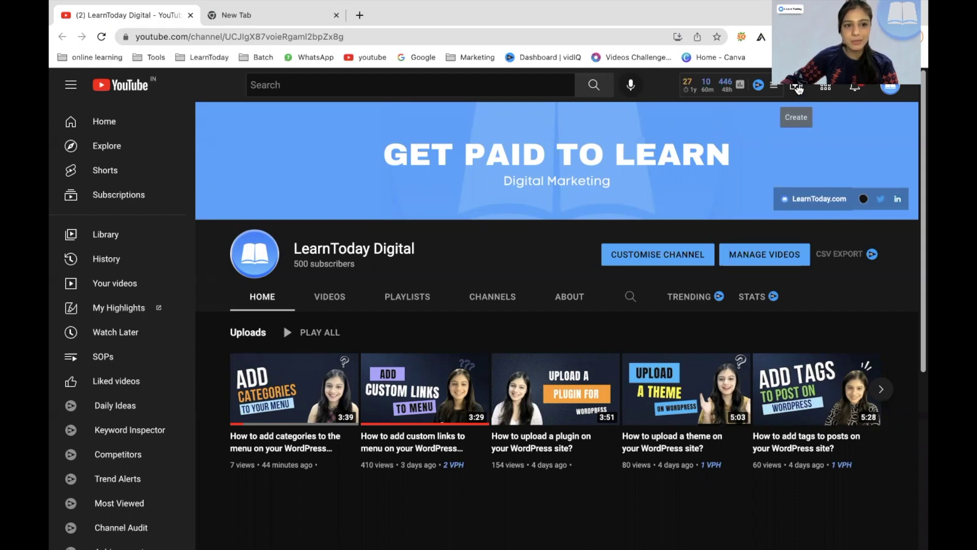
Create a new video upload and select the theme-installation video file from the computer
{"action": "left_click", "coordinate": [797, 87]}
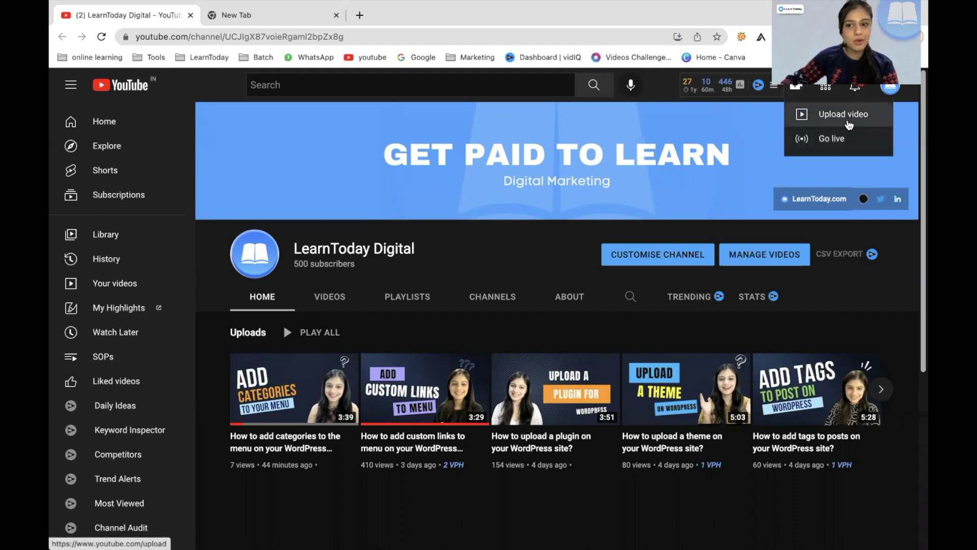
{"action": "left_click", "coordinate": [849, 116]}
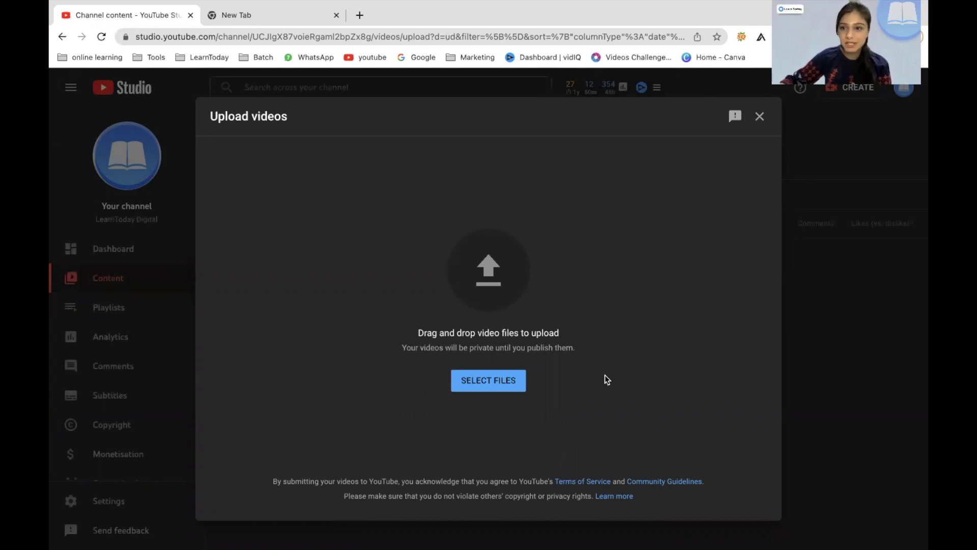
{"action": "left_click", "coordinate": [510, 379]}
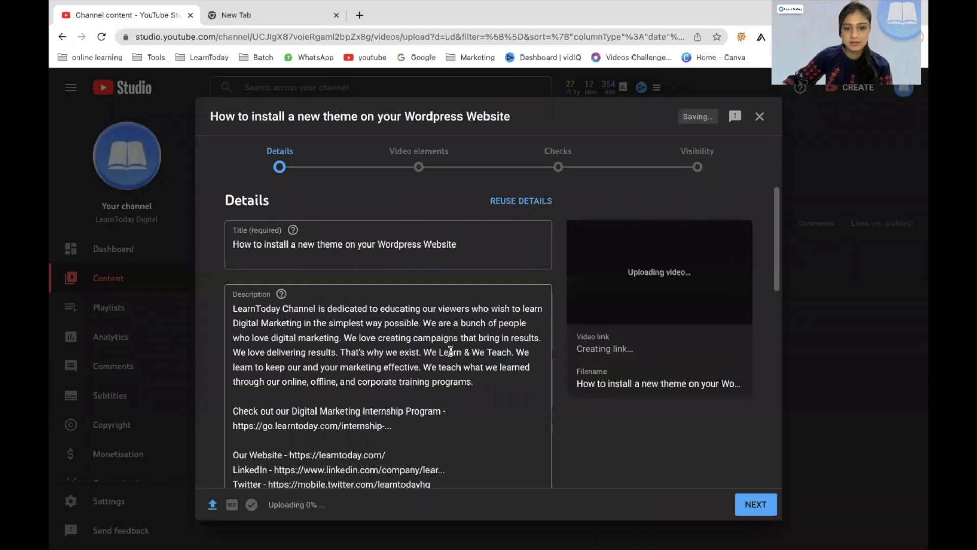
Keep the title unchanged and review the description, thumbnail, playlists and audience (not Made for Kids)
{"action": "triple_click", "coordinate": [294, 252]}
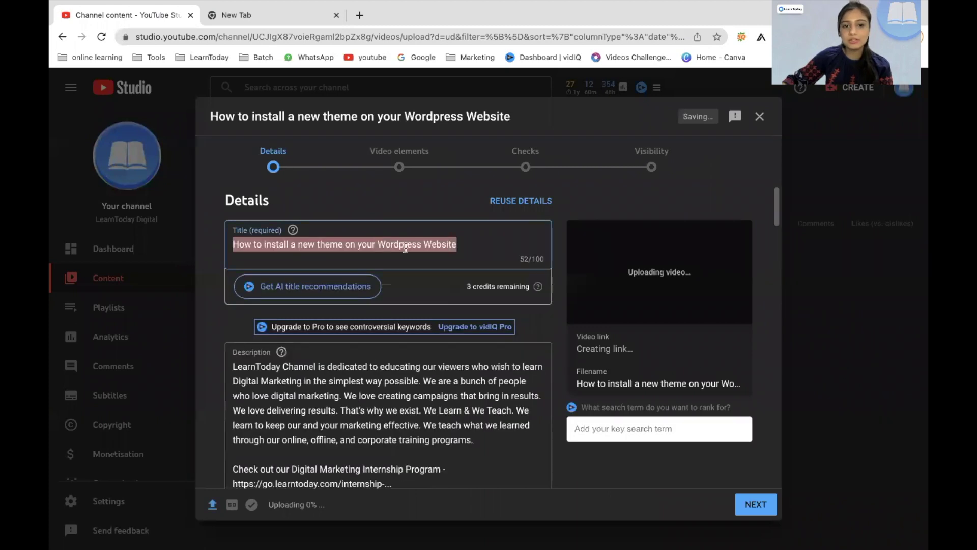
{"action": "left_click", "coordinate": [476, 249]}
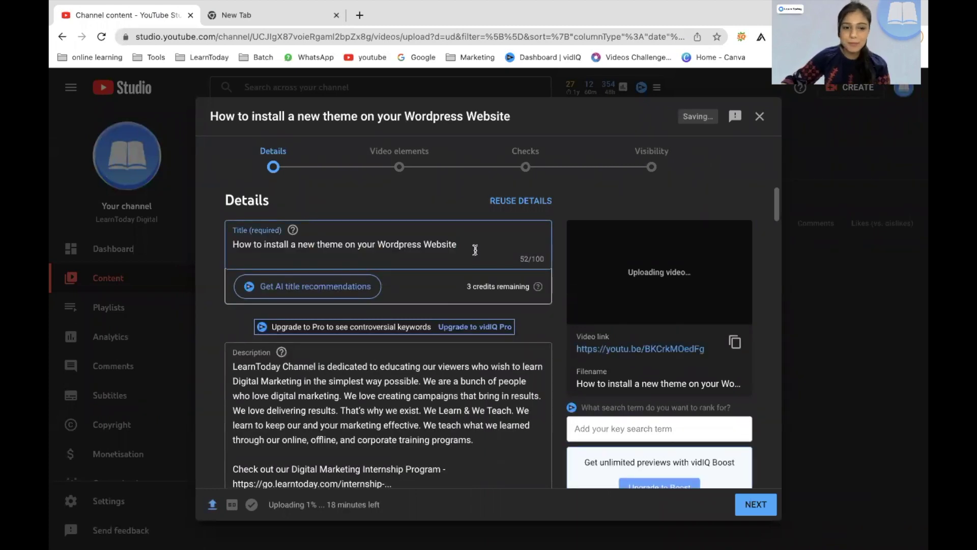
{"action": "scroll", "coordinate": [476, 248], "scroll_direction": "down", "scroll_amount": 3}
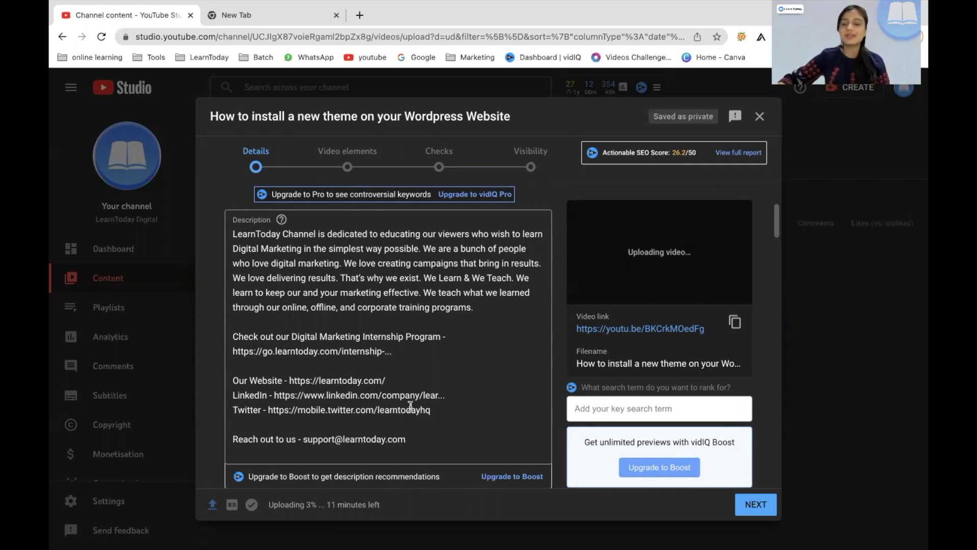
{"action": "scroll", "coordinate": [402, 403], "scroll_direction": "down", "scroll_amount": 1}
{"action": "scroll", "coordinate": [402, 402], "scroll_direction": "down", "scroll_amount": 5}
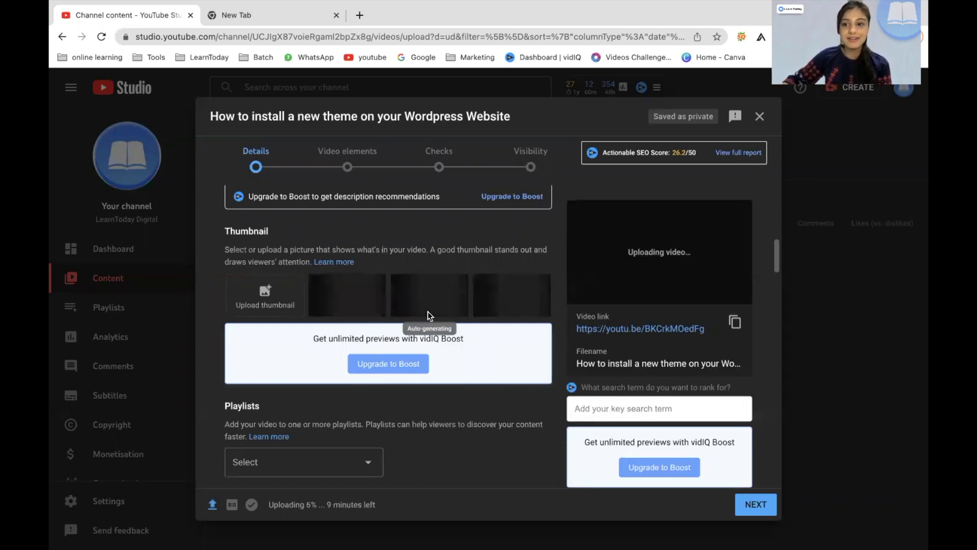
{"action": "scroll", "coordinate": [428, 311], "scroll_direction": "down", "scroll_amount": 2}
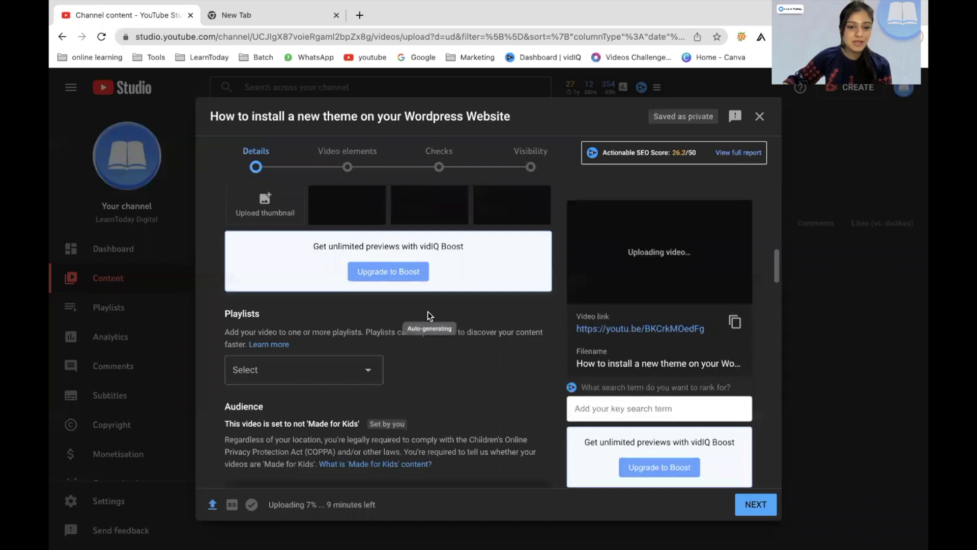
{"action": "scroll", "coordinate": [427, 310], "scroll_direction": "down", "scroll_amount": 1}
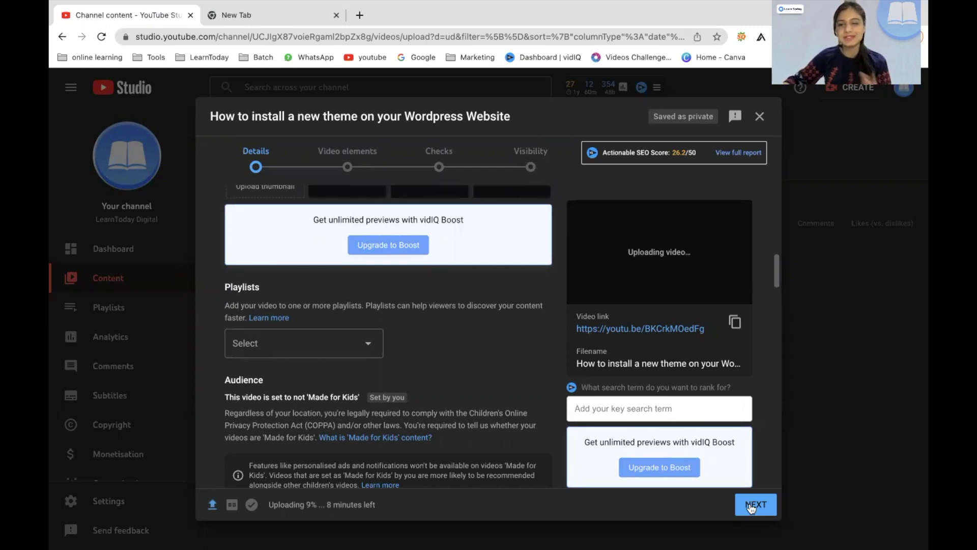
Advance the upload to Visibility, set it to Unlisted, and close the upload dialog
{"action": "left_click", "coordinate": [752, 506]}
{"action": "left_click", "coordinate": [754, 507]}
{"action": "left_click", "coordinate": [766, 510]}
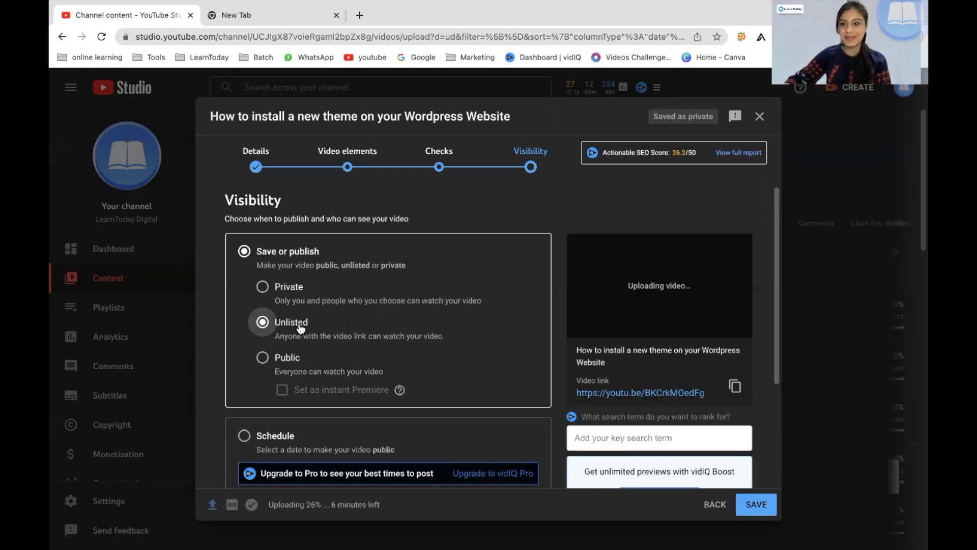
{"action": "key", "text": "Escape"}
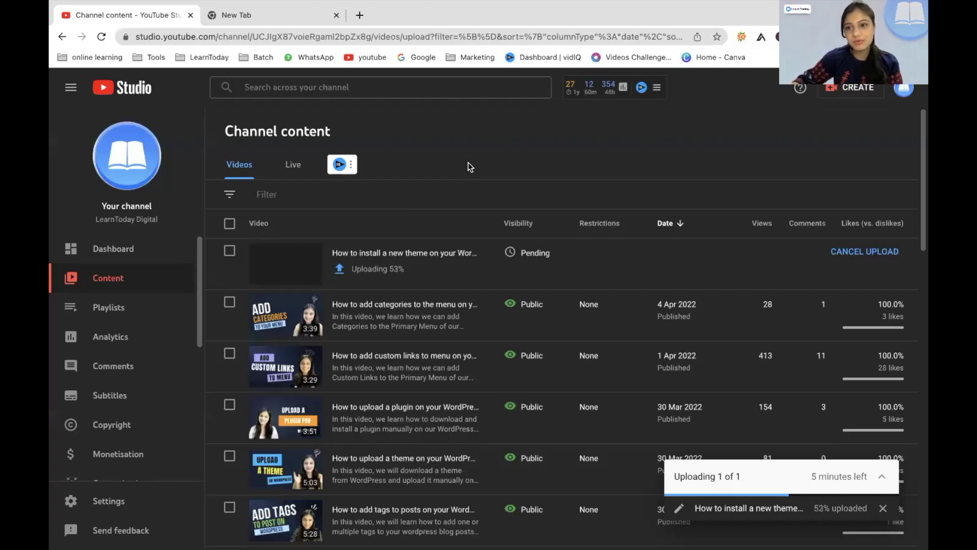
Open the Details page of the categories video from Channel content and scroll through it
{"action": "mouse_move", "coordinate": [339, 351]}
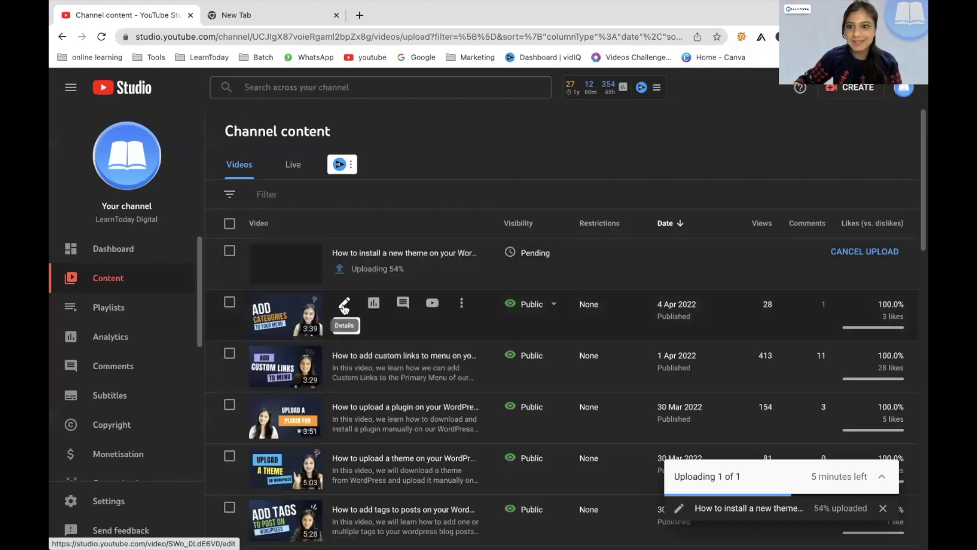
{"action": "left_click", "coordinate": [345, 305]}
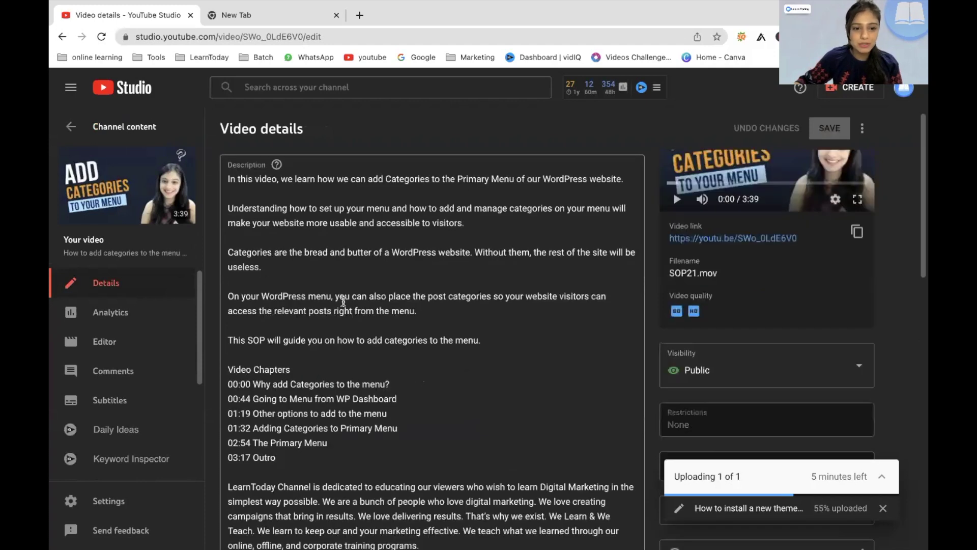
{"action": "scroll", "coordinate": [343, 300], "scroll_direction": "down", "scroll_amount": 5}
{"action": "scroll", "coordinate": [342, 300], "scroll_direction": "up", "scroll_amount": 4}
{"action": "scroll", "coordinate": [331, 300], "scroll_direction": "up", "scroll_amount": 1}
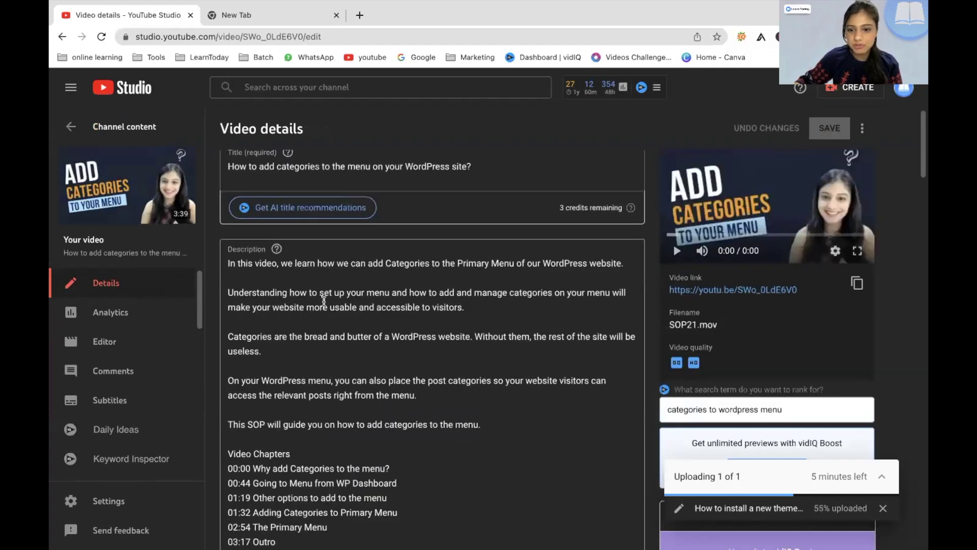
{"action": "scroll", "coordinate": [322, 301], "scroll_direction": "down", "scroll_amount": 7}
{"action": "scroll", "coordinate": [324, 301], "scroll_direction": "down", "scroll_amount": 2}
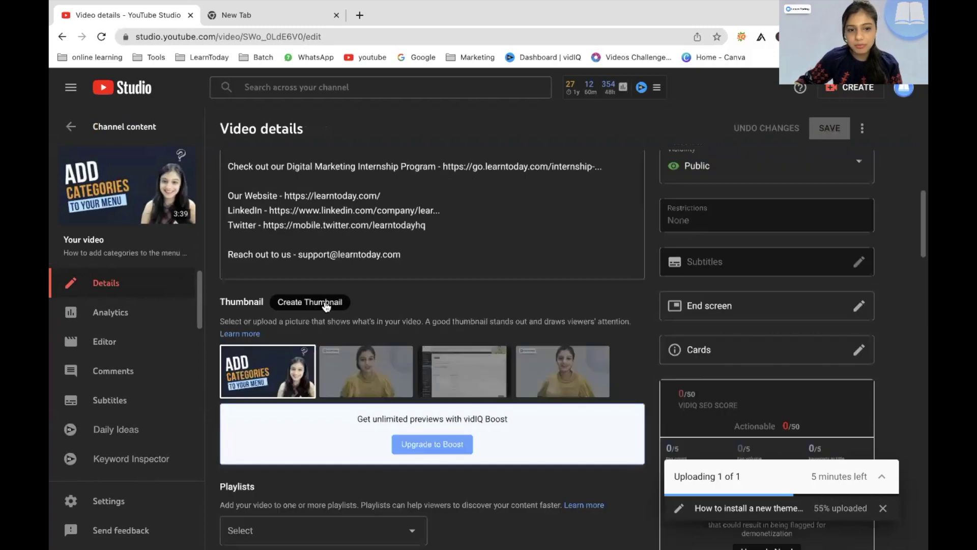
{"action": "mouse_move", "coordinate": [273, 368]}
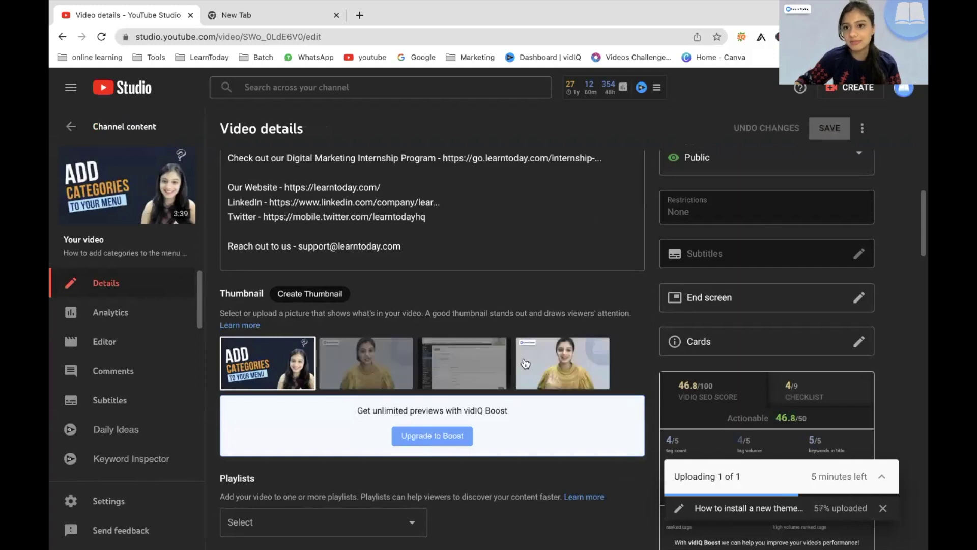
{"action": "scroll", "coordinate": [507, 343], "scroll_direction": "down", "scroll_amount": 2}
{"action": "scroll", "coordinate": [527, 317], "scroll_direction": "up", "scroll_amount": 1}
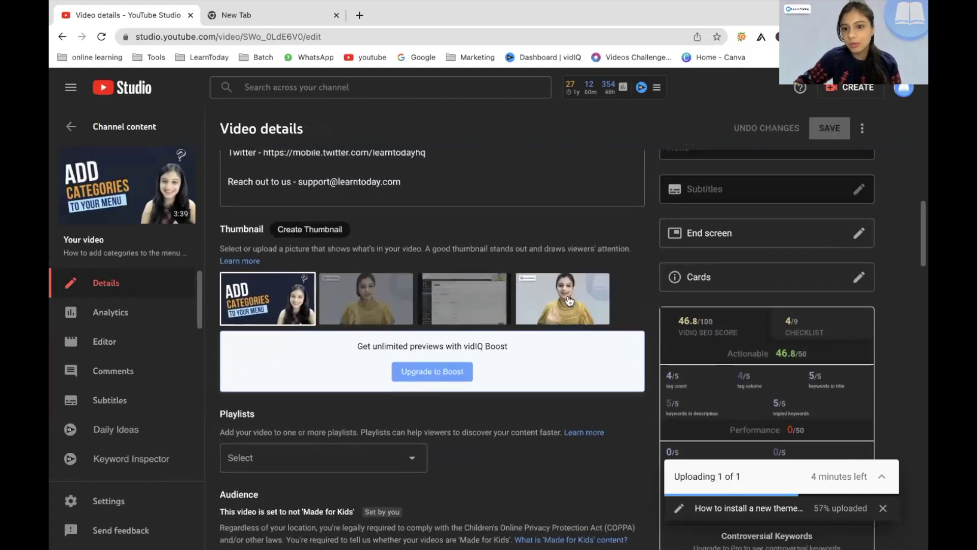
{"action": "left_click", "coordinate": [722, 234]}
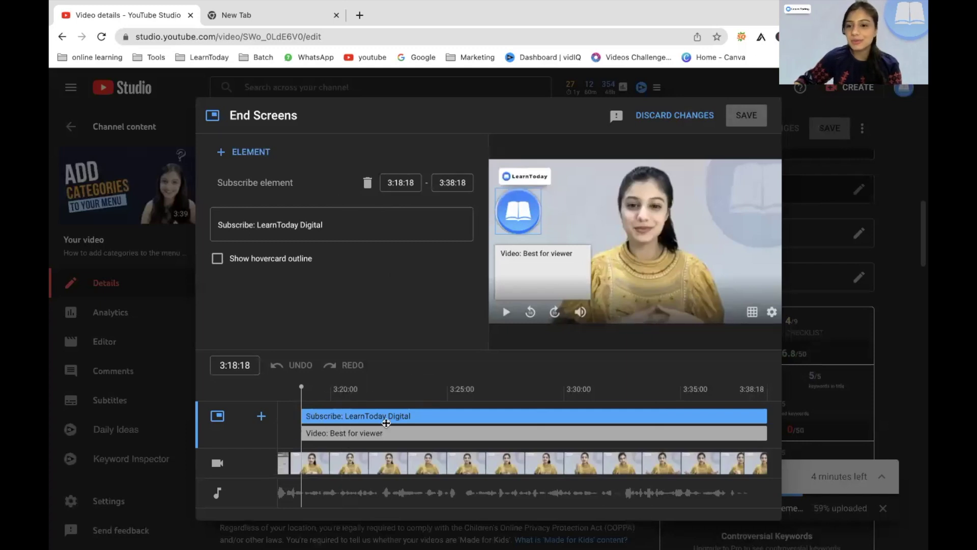
{"action": "left_click", "coordinate": [681, 116]}
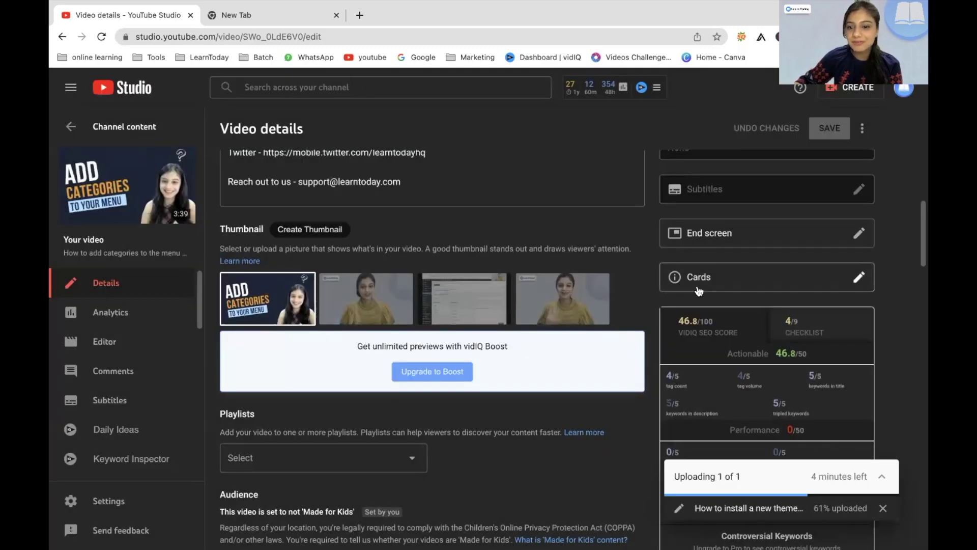
{"action": "left_click", "coordinate": [698, 289]}
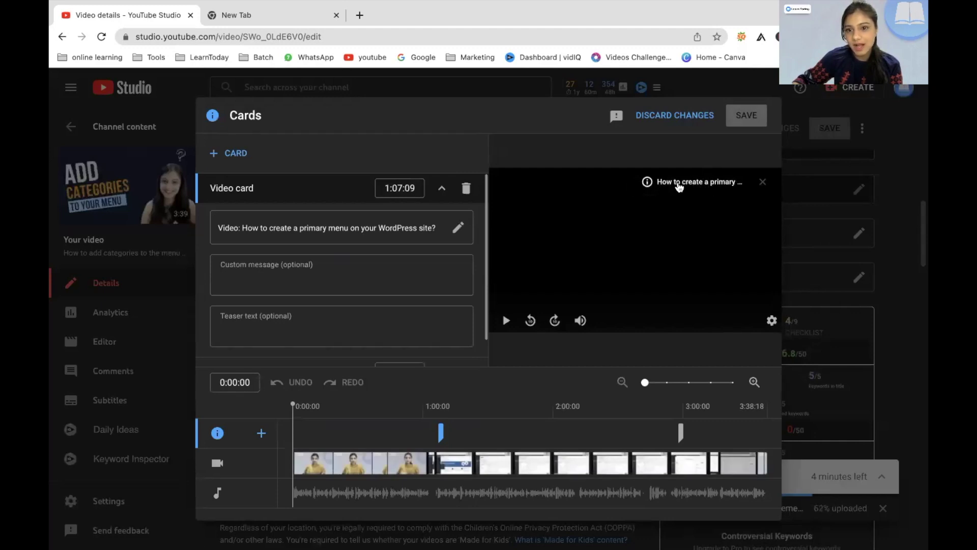
{"action": "left_click", "coordinate": [441, 412]}
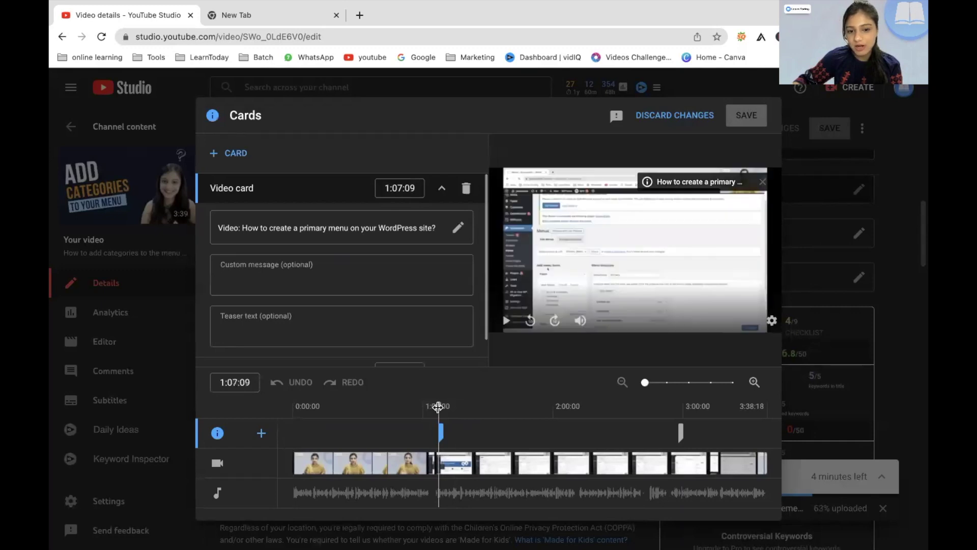
{"action": "left_click", "coordinate": [681, 412]}
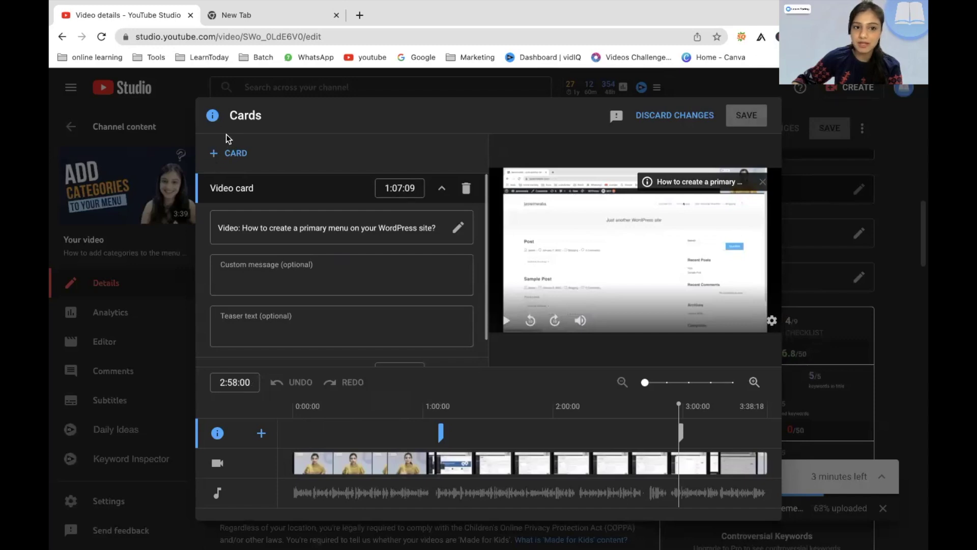
{"action": "left_click", "coordinate": [218, 154]}
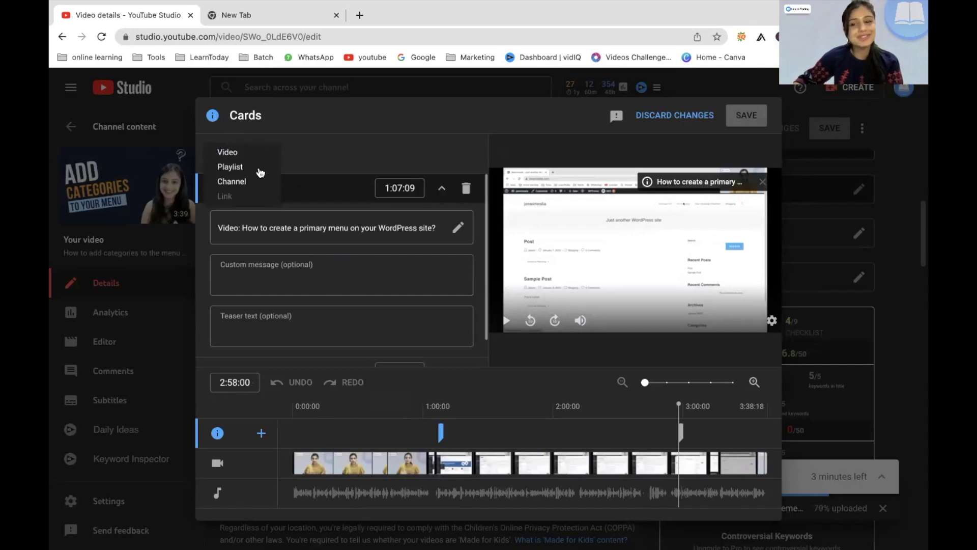
{"action": "left_click", "coordinate": [372, 134]}
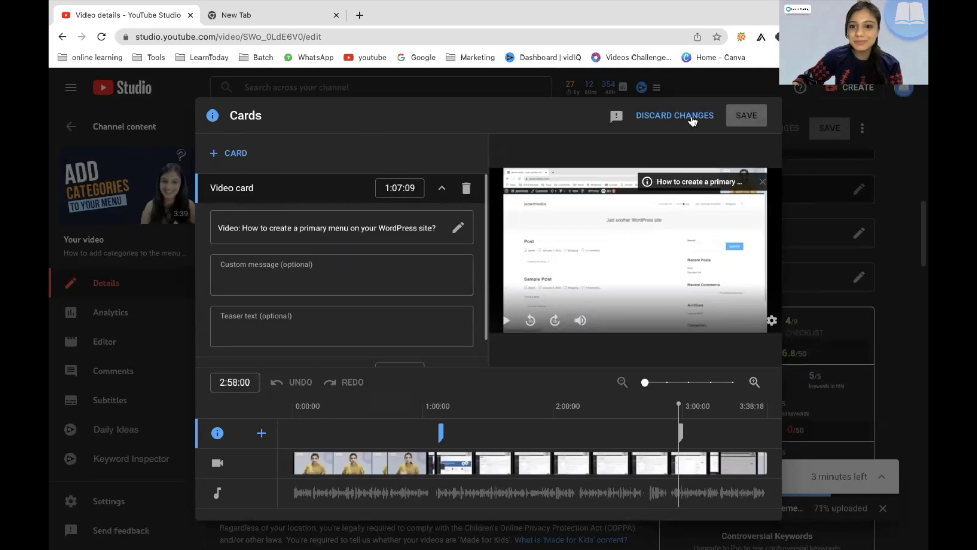
{"action": "left_click", "coordinate": [692, 116]}
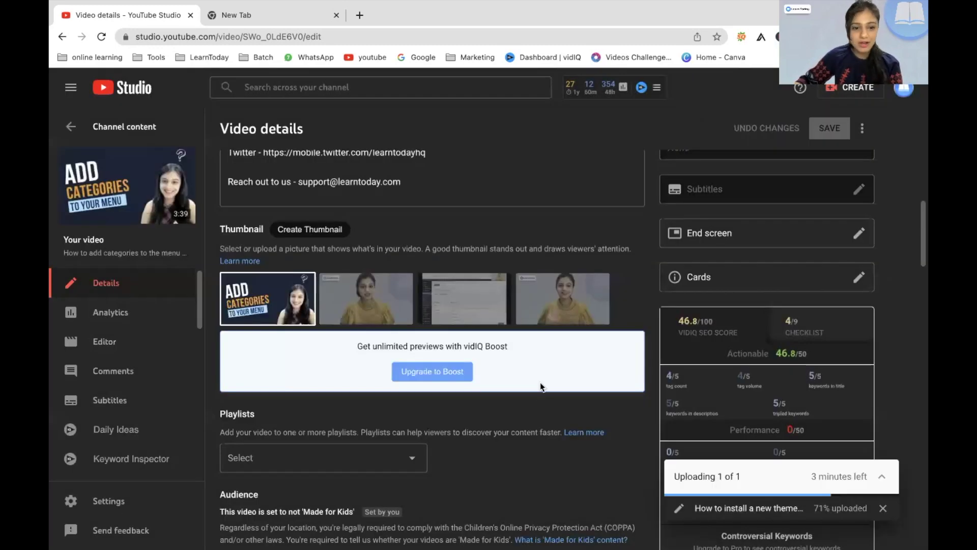
Add the video to the SOPs playlist and look over the rest of its details
{"action": "scroll", "coordinate": [540, 383], "scroll_direction": "down", "scroll_amount": 3}
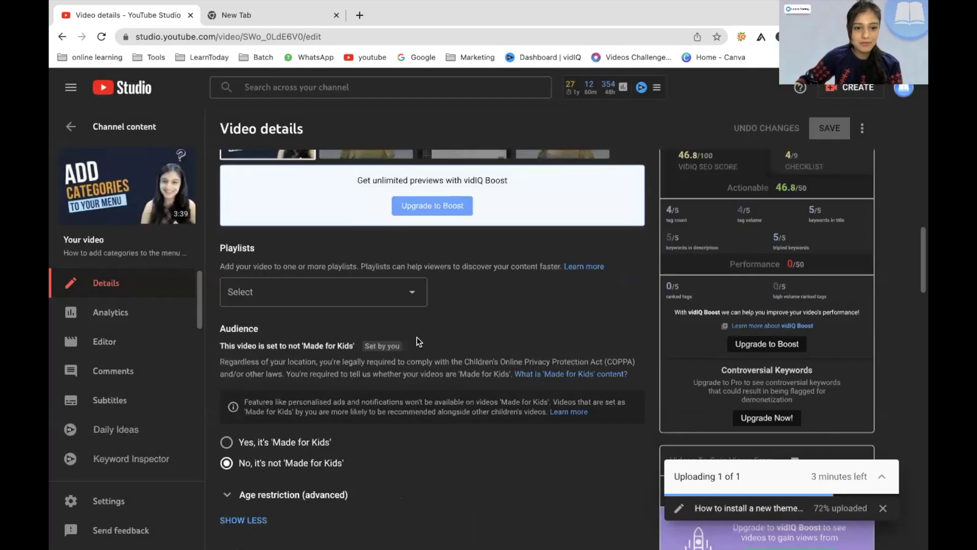
{"action": "left_click", "coordinate": [321, 290]}
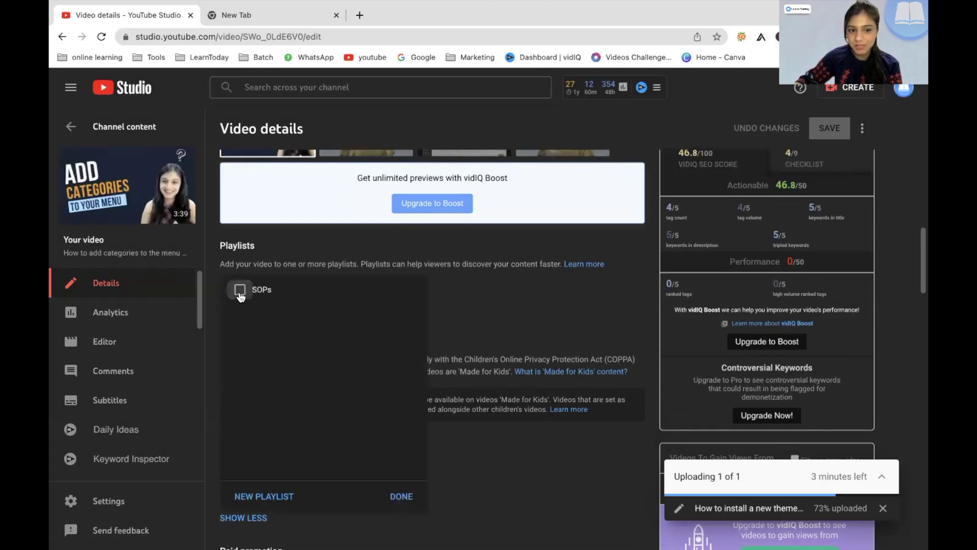
{"action": "left_click", "coordinate": [239, 291]}
{"action": "left_click", "coordinate": [403, 497]}
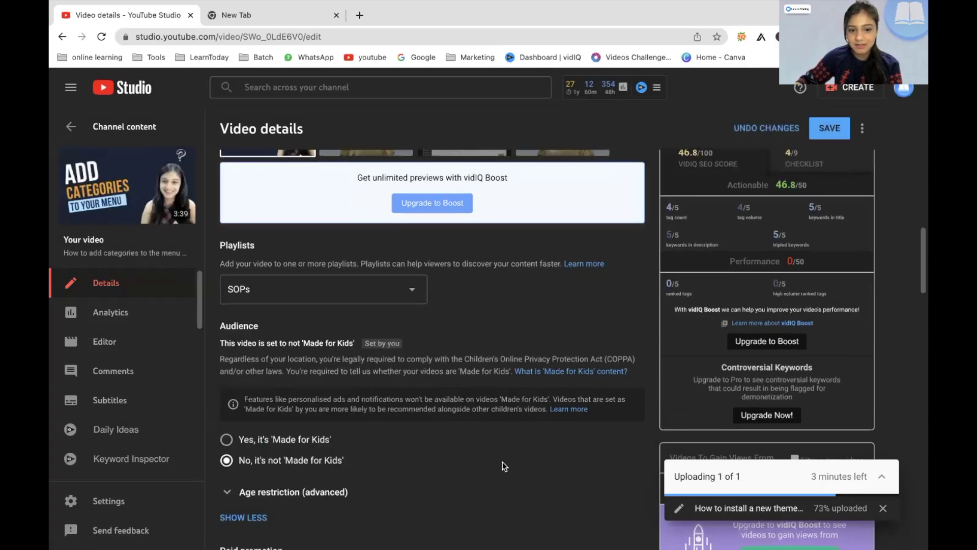
{"action": "scroll", "coordinate": [502, 462], "scroll_direction": "down", "scroll_amount": 15}
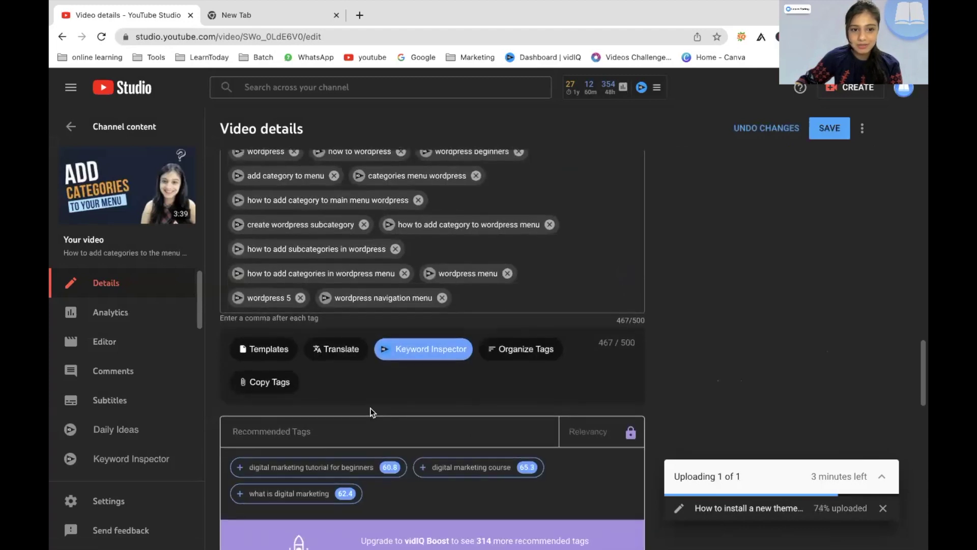
{"action": "scroll", "coordinate": [372, 411], "scroll_direction": "up", "scroll_amount": 2}
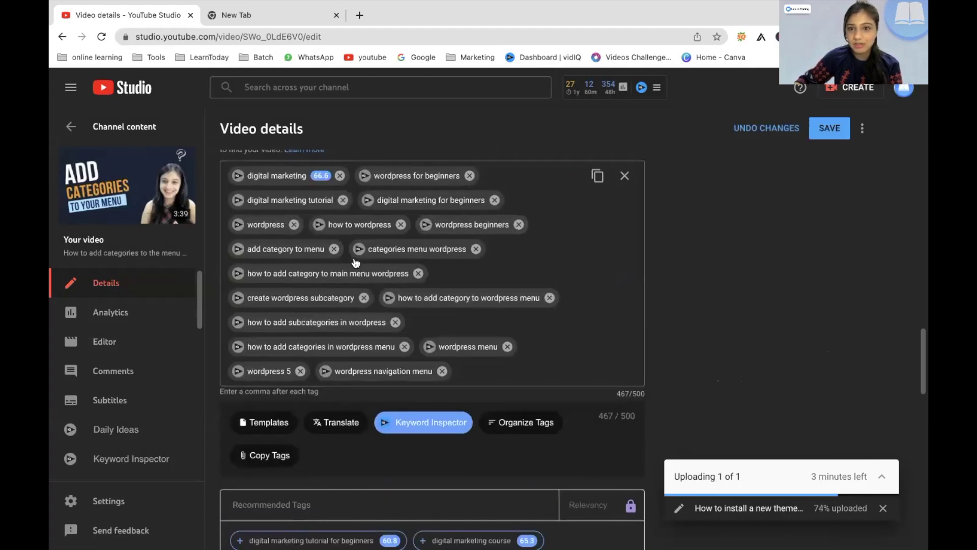
{"action": "scroll", "coordinate": [732, 319], "scroll_direction": "down", "scroll_amount": 7}
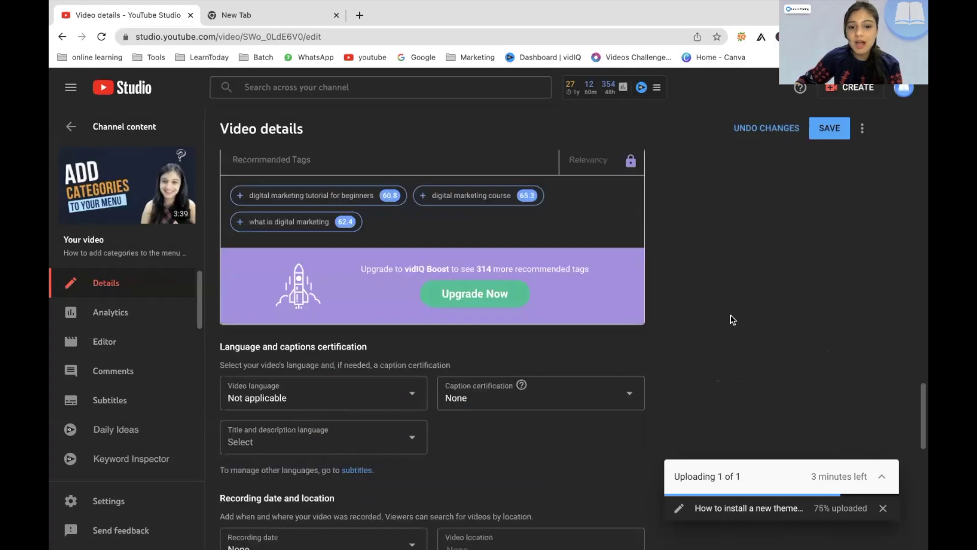
{"action": "scroll", "coordinate": [732, 319], "scroll_direction": "down", "scroll_amount": 11}
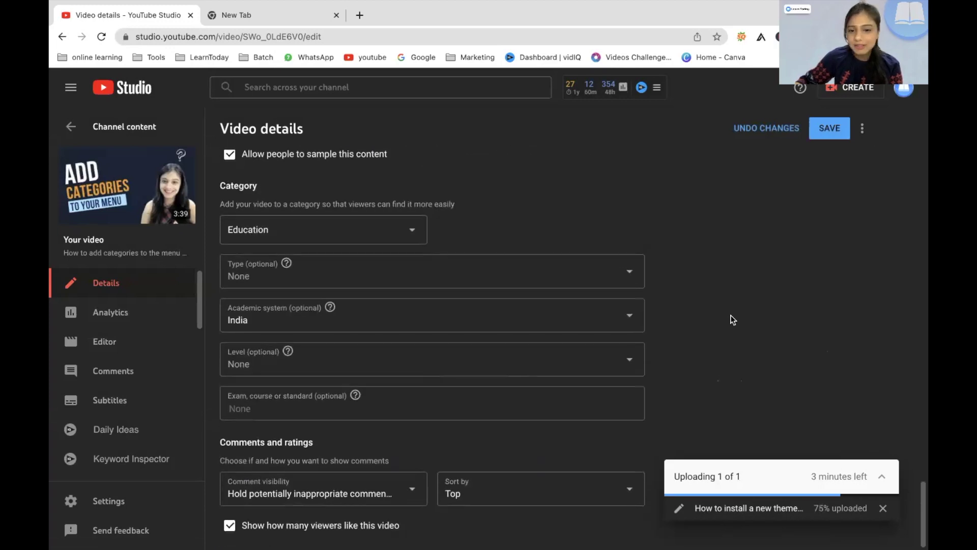
{"action": "scroll", "coordinate": [732, 320], "scroll_direction": "up", "scroll_amount": 20}
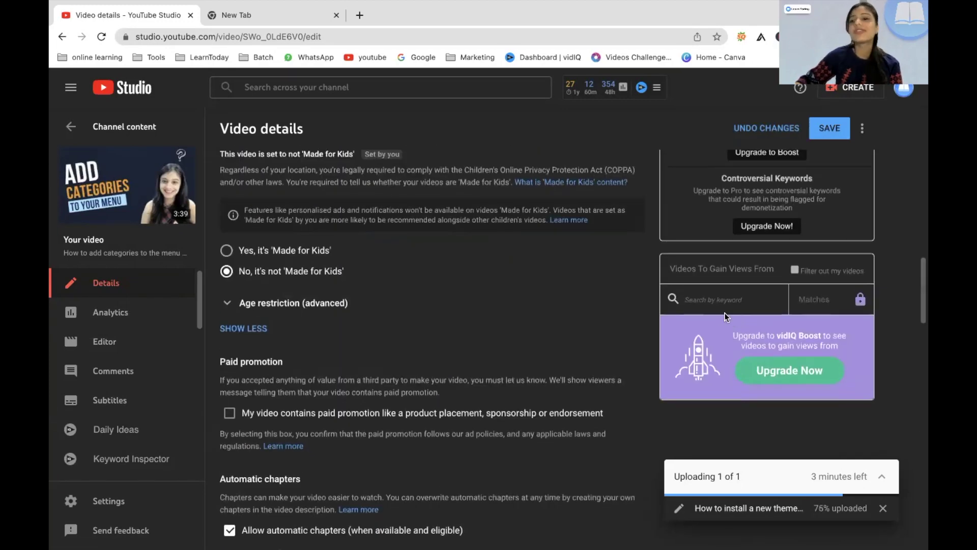
{"action": "scroll", "coordinate": [725, 312], "scroll_direction": "up", "scroll_amount": 15}
{"action": "scroll", "coordinate": [615, 284], "scroll_direction": "up", "scroll_amount": 3}
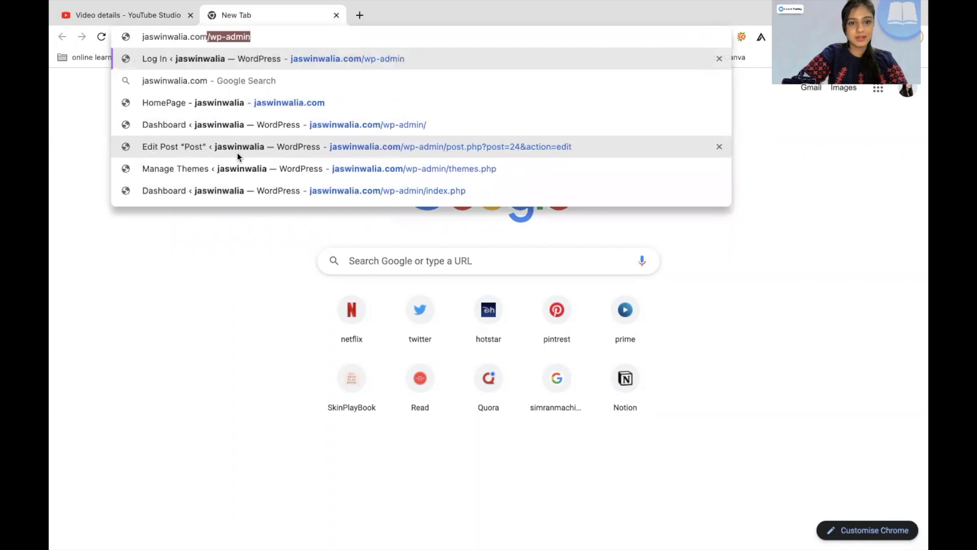
Load the wp-admin dashboard and open the All Posts list from the Posts menu
{"action": "key", "text": "Return"}
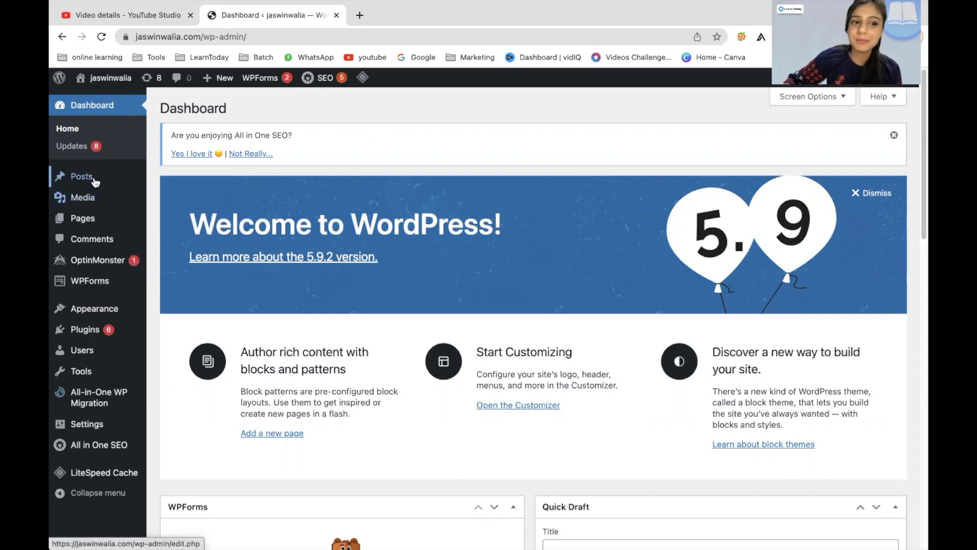
{"action": "mouse_move", "coordinate": [83, 179]}
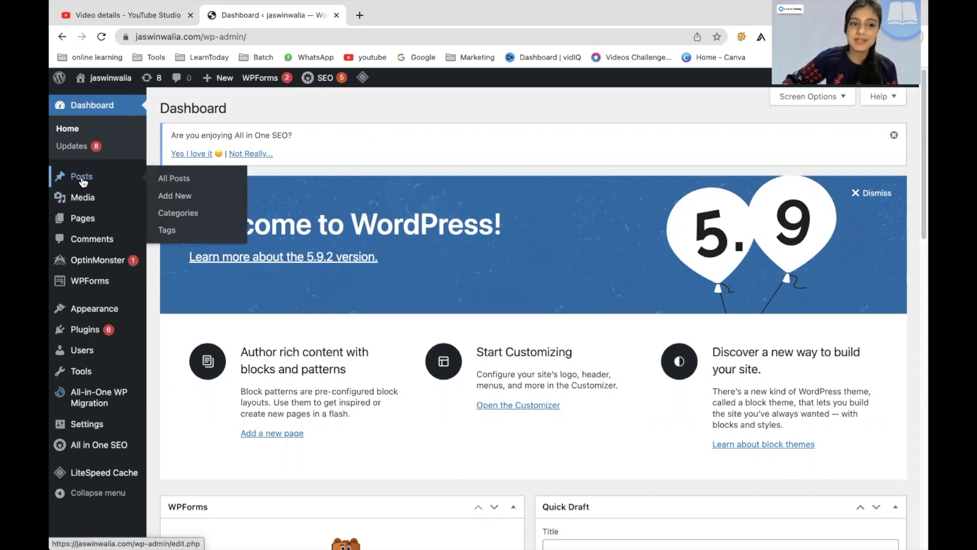
{"action": "left_click", "coordinate": [171, 187]}
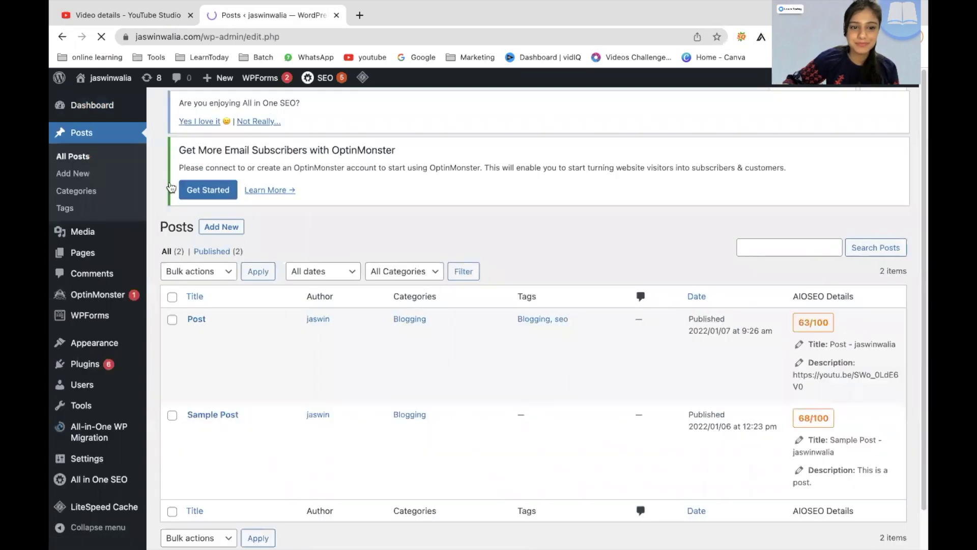
{"action": "mouse_move", "coordinate": [232, 388]}
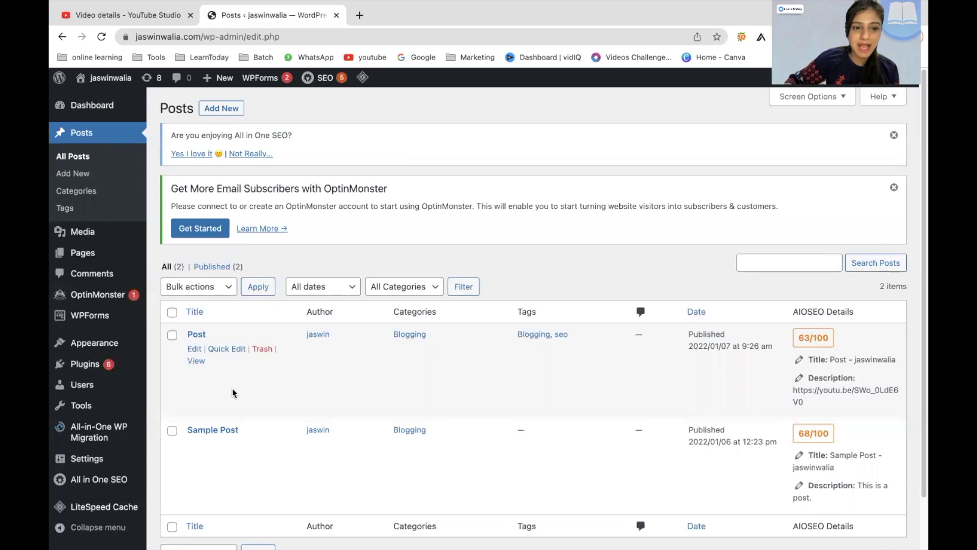
Add a new post, paste the video description into its body and split it into paragraphs
{"action": "left_click", "coordinate": [230, 117]}
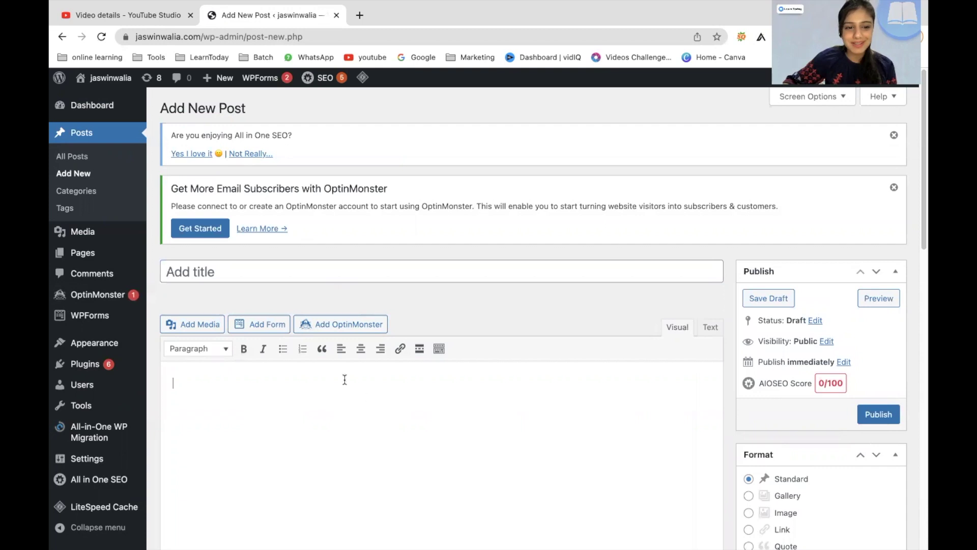
{"action": "scroll", "coordinate": [303, 384], "scroll_direction": "down", "scroll_amount": 1}
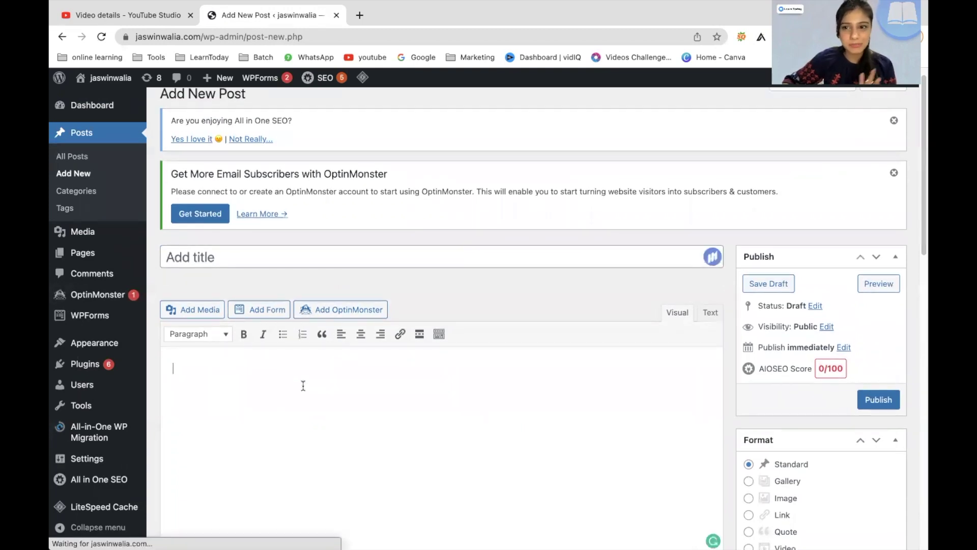
{"action": "scroll", "coordinate": [303, 386], "scroll_direction": "down", "scroll_amount": 2}
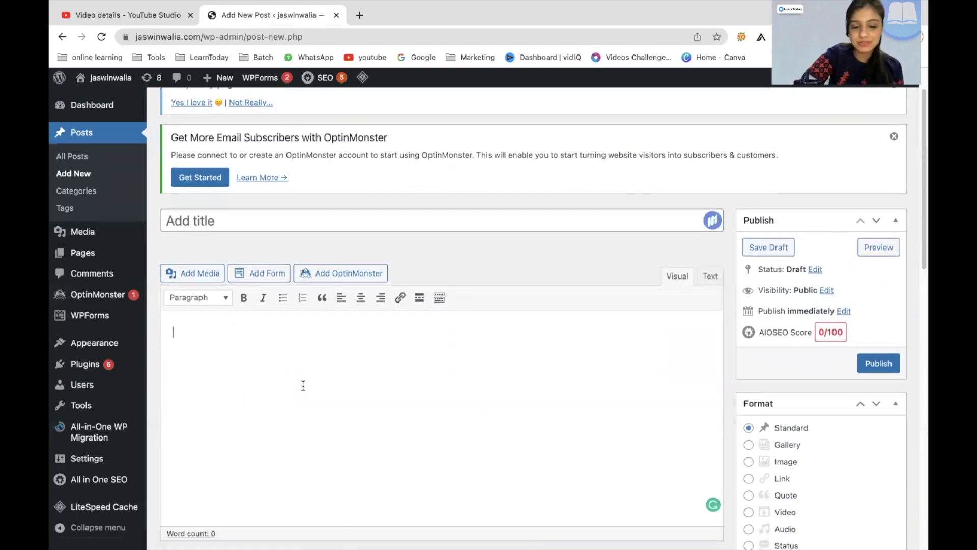
{"action": "key", "text": "ctrl+v"}
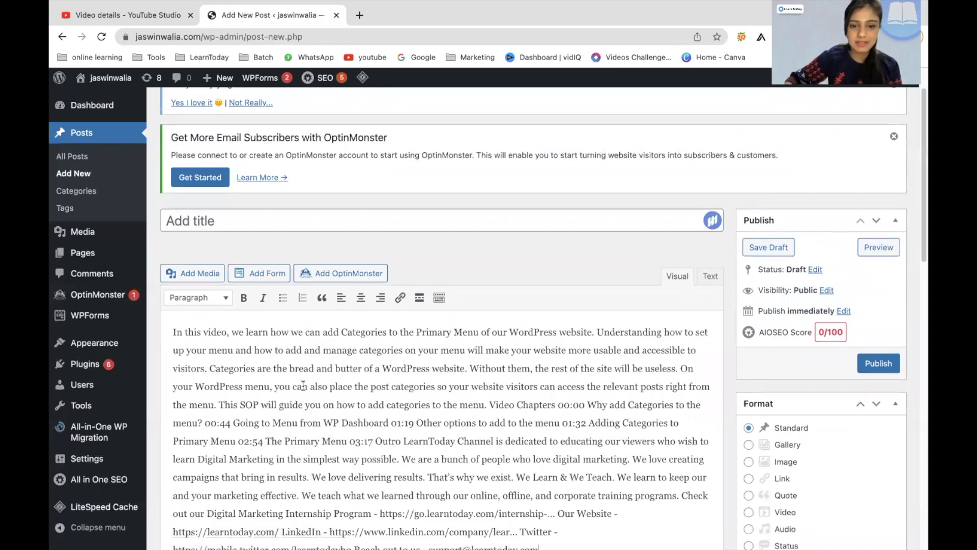
{"action": "scroll", "coordinate": [268, 331], "scroll_direction": "down", "scroll_amount": 3}
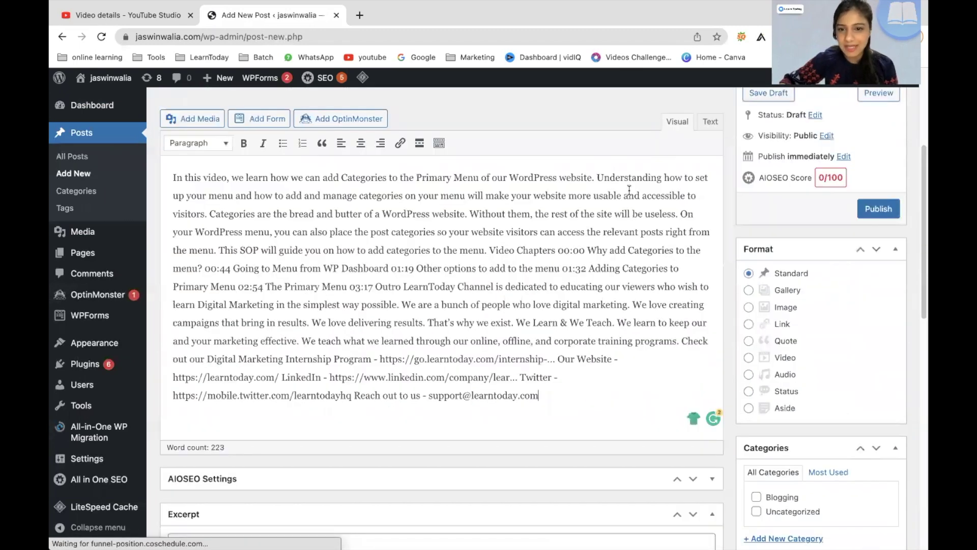
{"action": "left_click", "coordinate": [596, 178]}
{"action": "key", "text": "Return"}
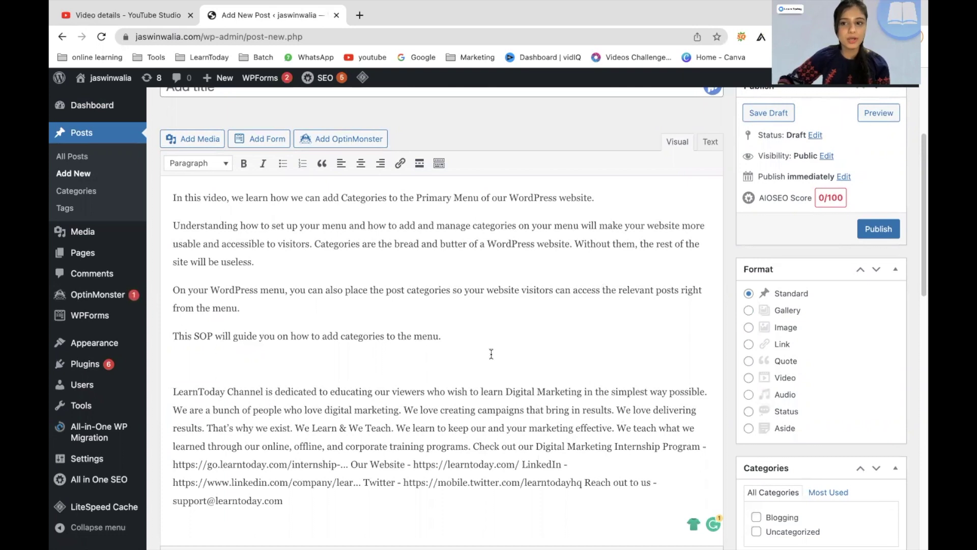
{"action": "left_click", "coordinate": [116, 19]}
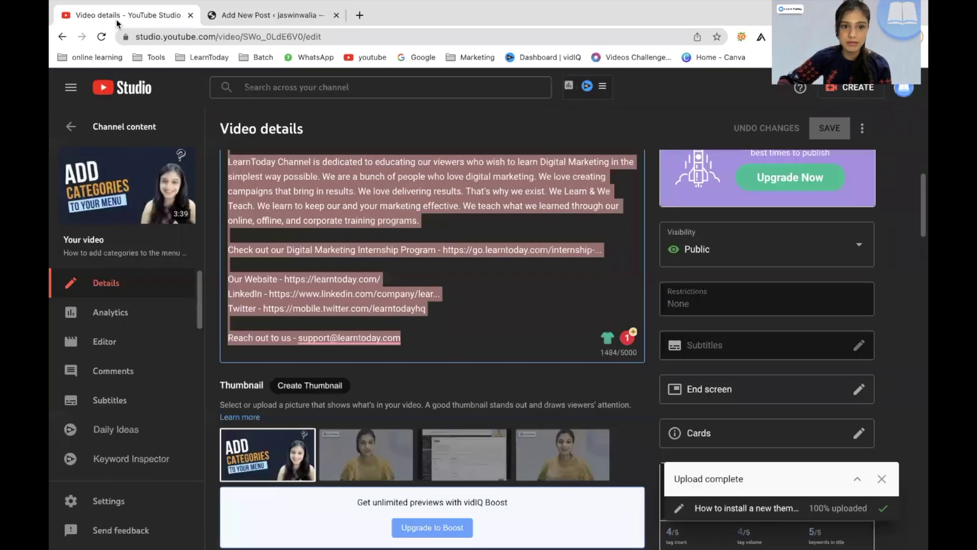
{"action": "left_click", "coordinate": [127, 193]}
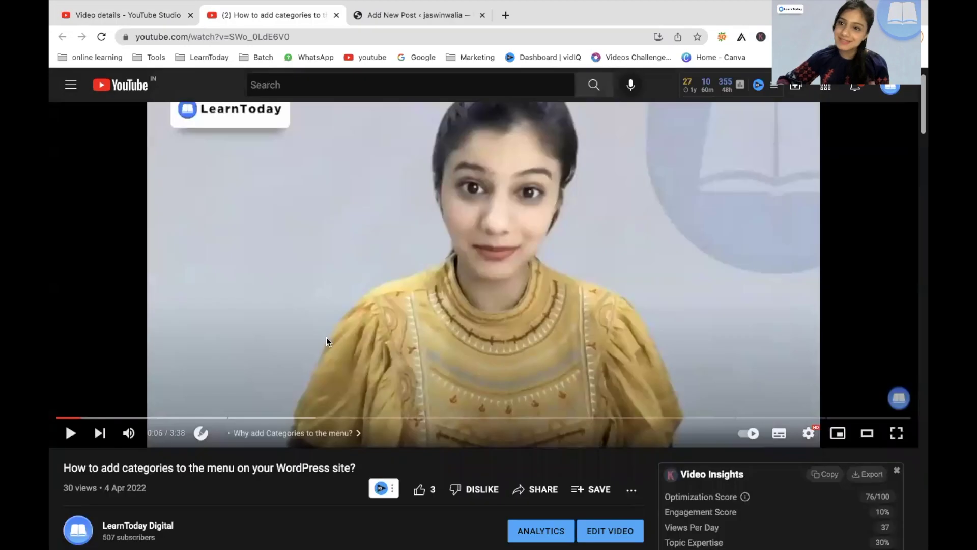
{"action": "left_click", "coordinate": [529, 491]}
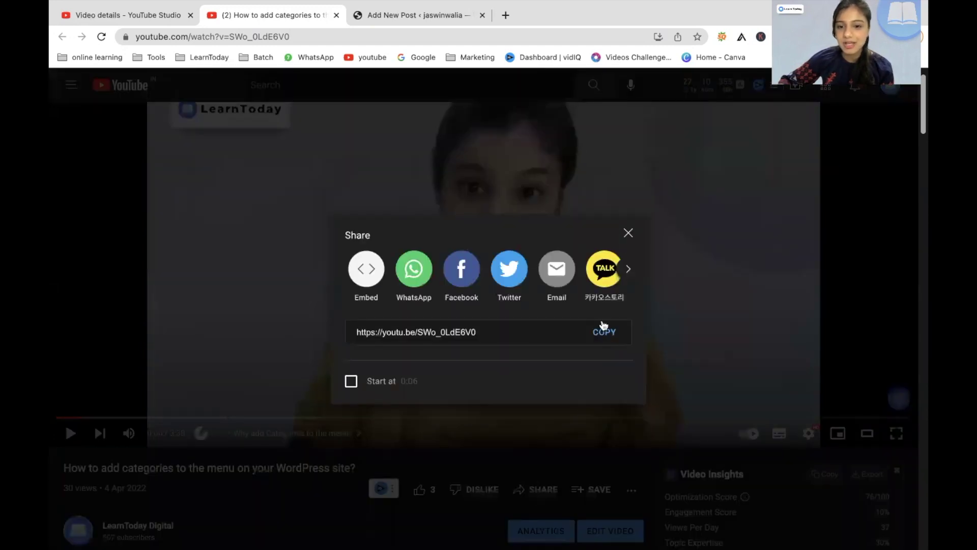
{"action": "left_click", "coordinate": [605, 333]}
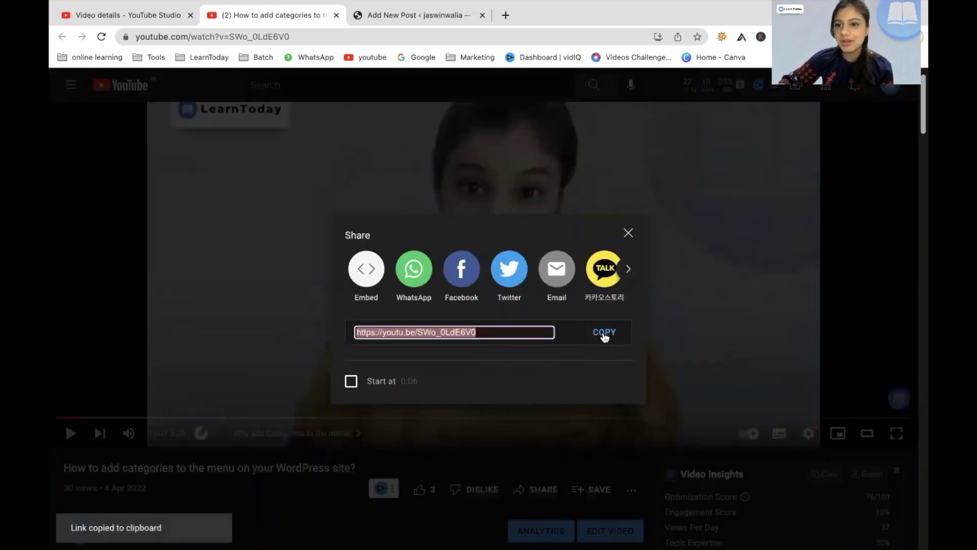
{"action": "mouse_move", "coordinate": [362, 1]}
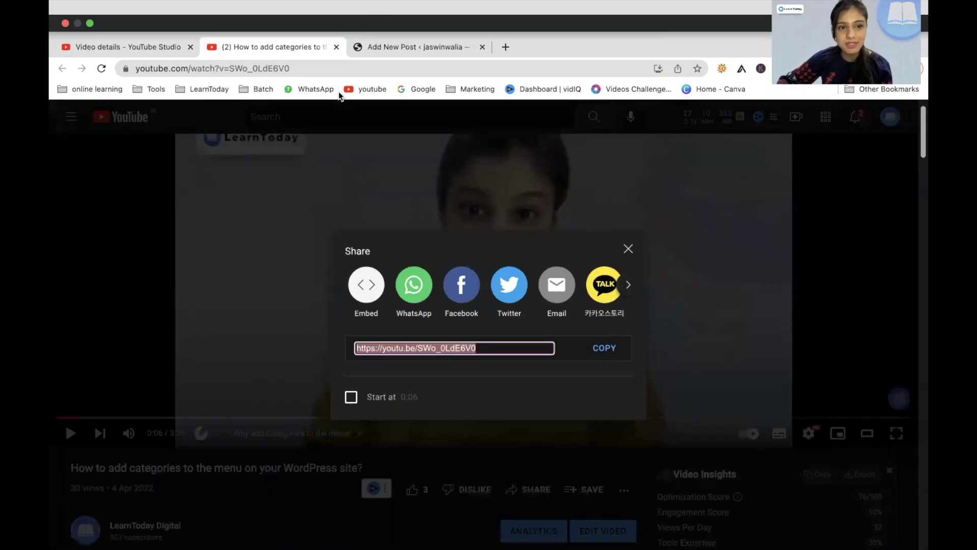
Copy the categories video's shareable link from its Options menu in Channel content
{"action": "left_click", "coordinate": [170, 47]}
{"action": "scroll", "coordinate": [360, 257], "scroll_direction": "up", "scroll_amount": 10}
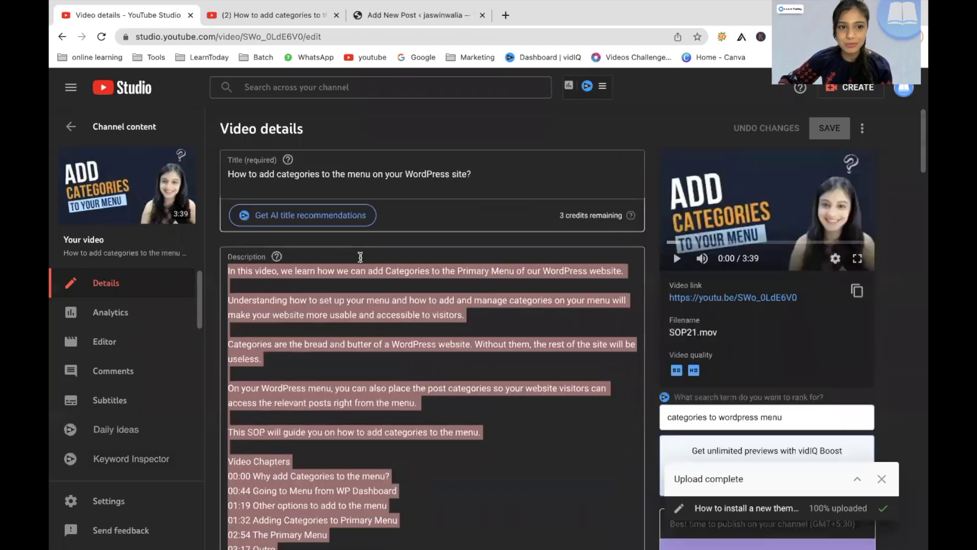
{"action": "left_click", "coordinate": [71, 128]}
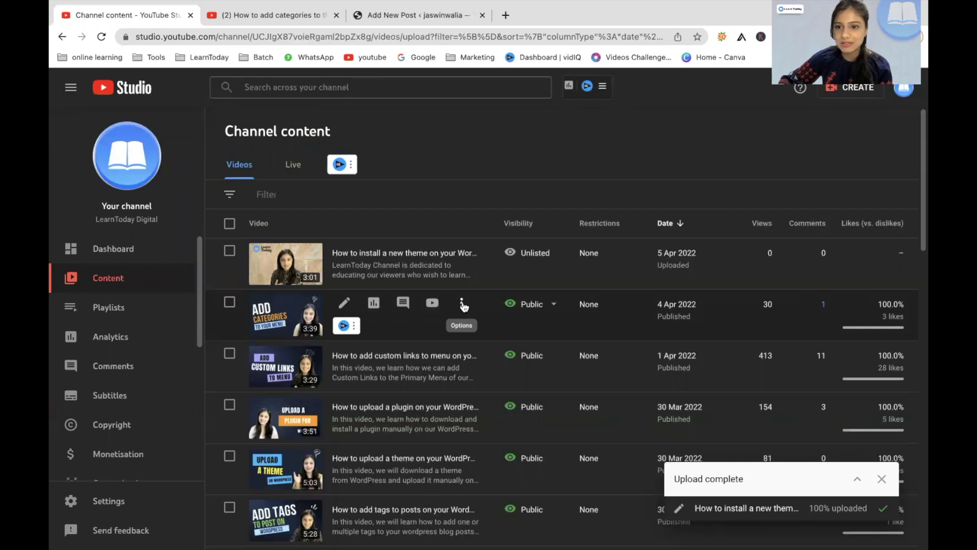
{"action": "left_click", "coordinate": [462, 305]}
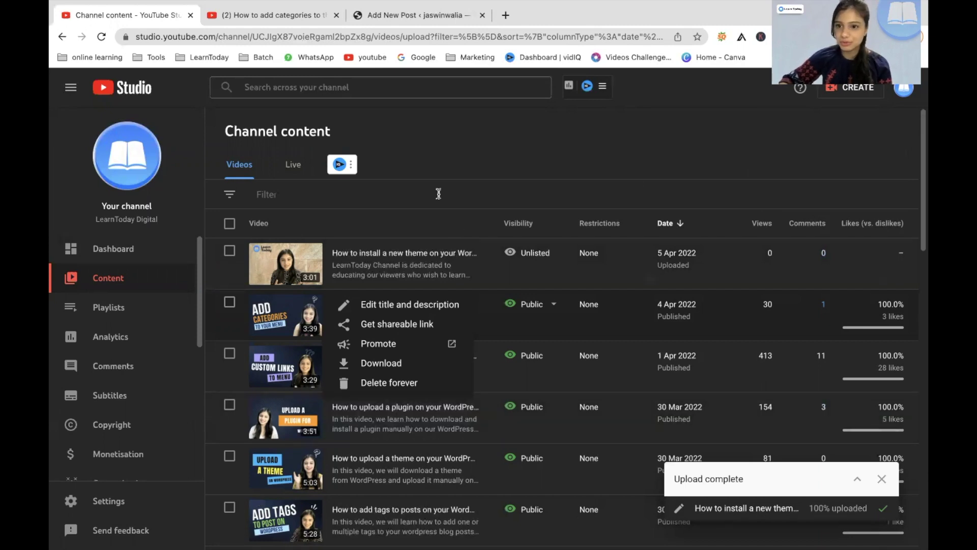
{"action": "left_click", "coordinate": [398, 326]}
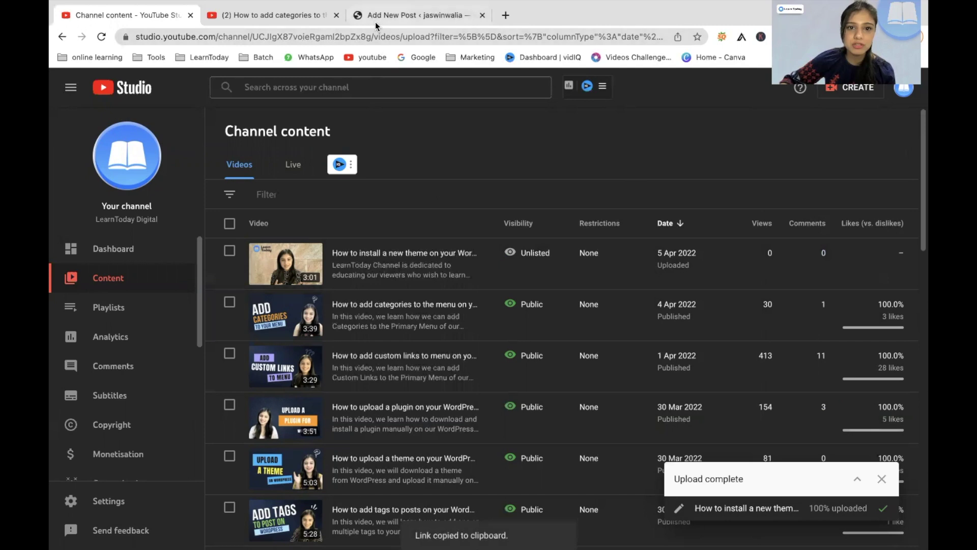
{"action": "left_click", "coordinate": [302, 17]}
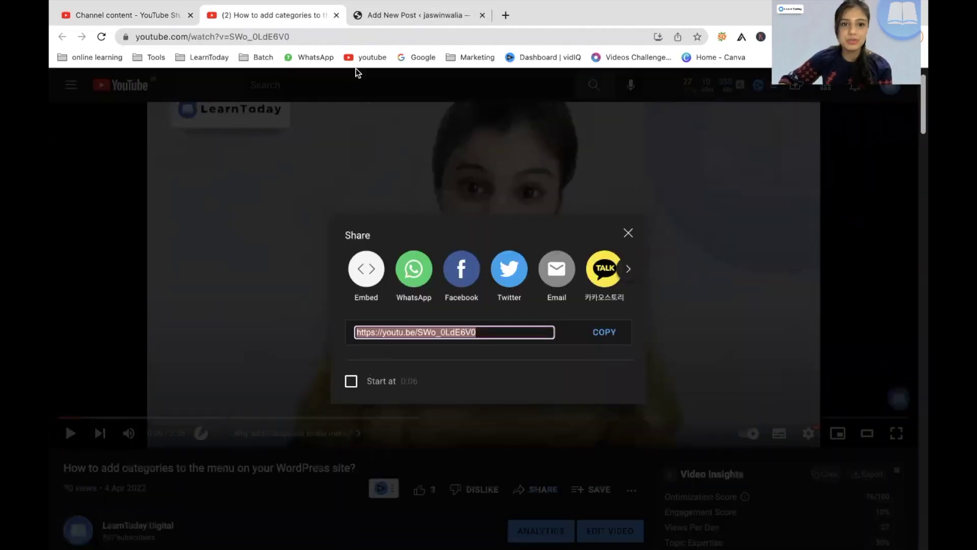
Leave one empty paragraph between the SOP intro and the LearnToday Channel blurb in the post
{"action": "left_click", "coordinate": [359, 22]}
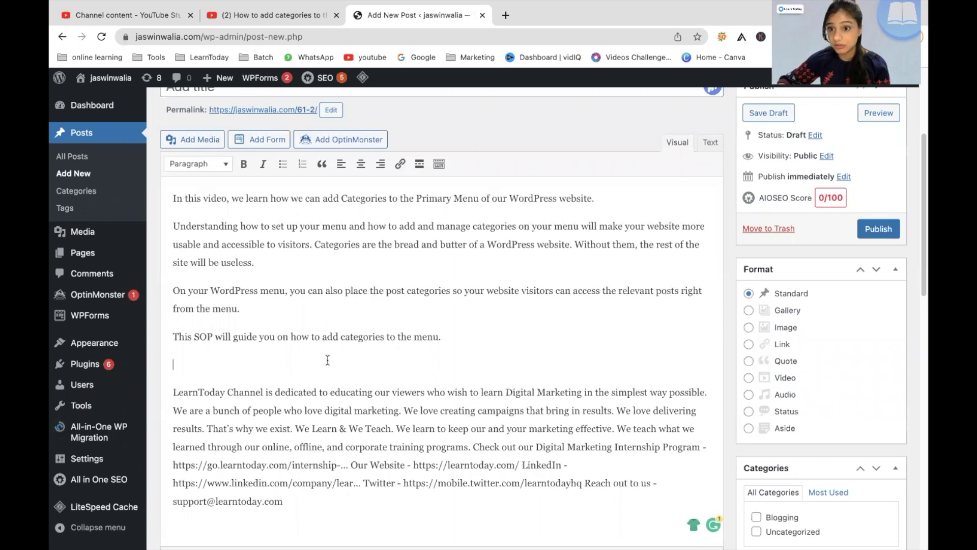
{"action": "scroll", "coordinate": [267, 370], "scroll_direction": "up", "scroll_amount": 3}
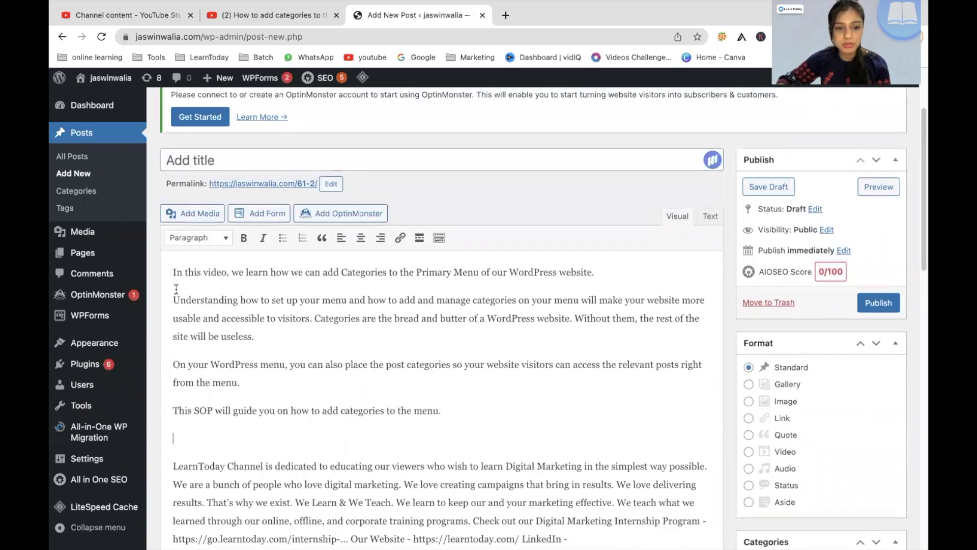
{"action": "left_click", "coordinate": [176, 290]}
{"action": "key", "text": "Return"}
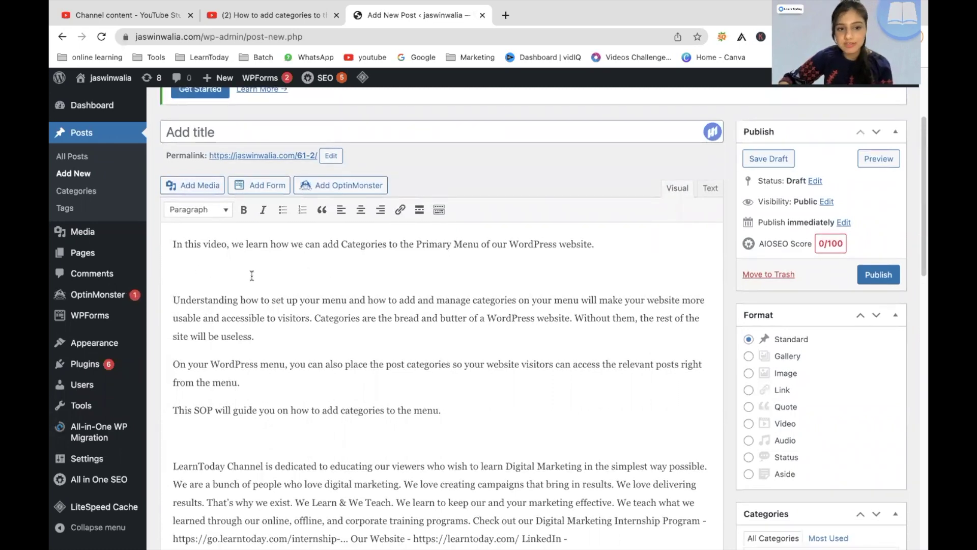
{"action": "scroll", "coordinate": [205, 403], "scroll_direction": "down", "scroll_amount": 1}
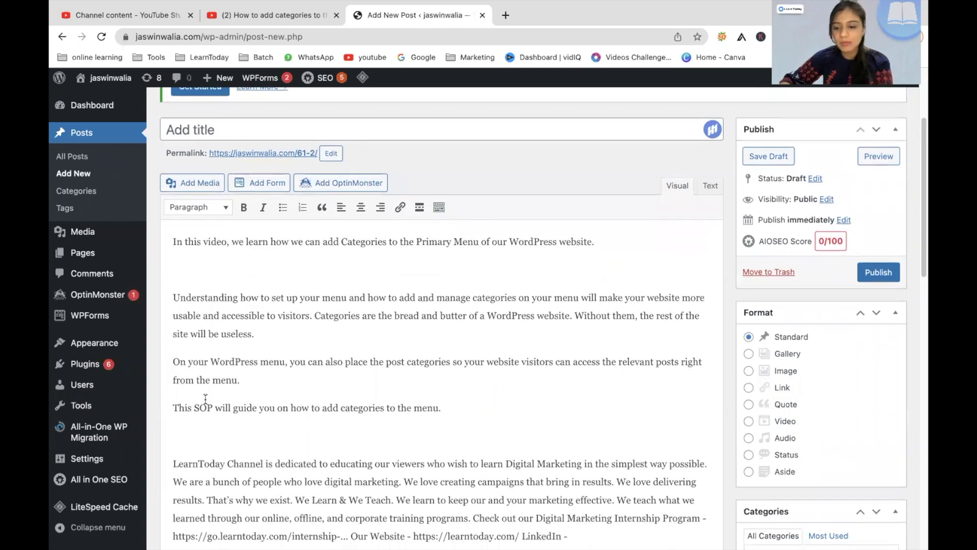
{"action": "key", "text": "BackSpace"}
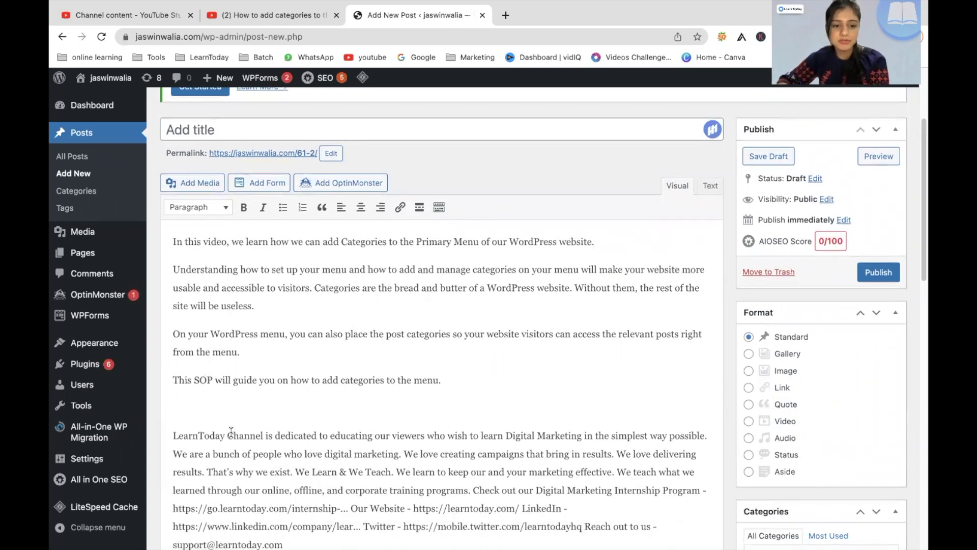
{"action": "scroll", "coordinate": [258, 432], "scroll_direction": "down", "scroll_amount": 3}
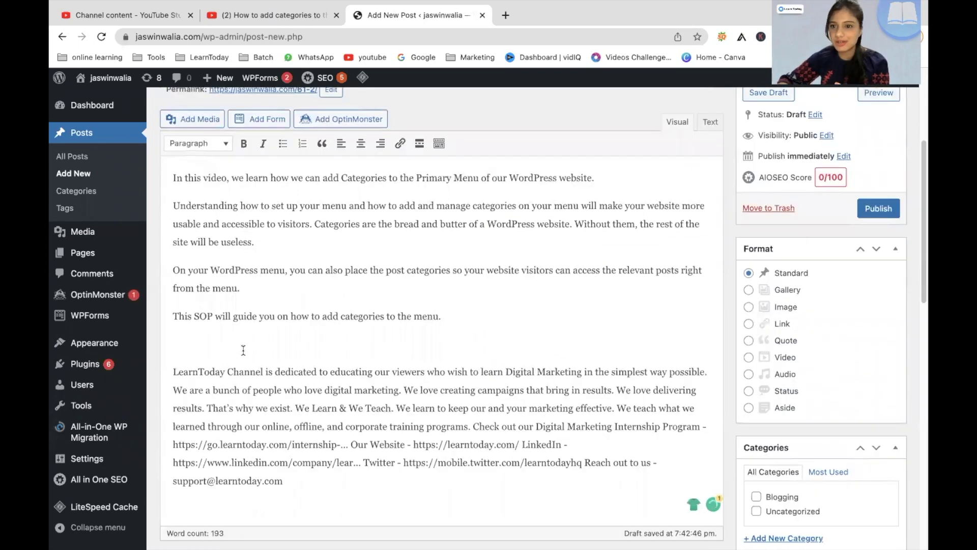
Paste the copied YouTube link into the empty paragraph so it becomes an embedded video player
{"action": "right_click", "coordinate": [182, 348]}
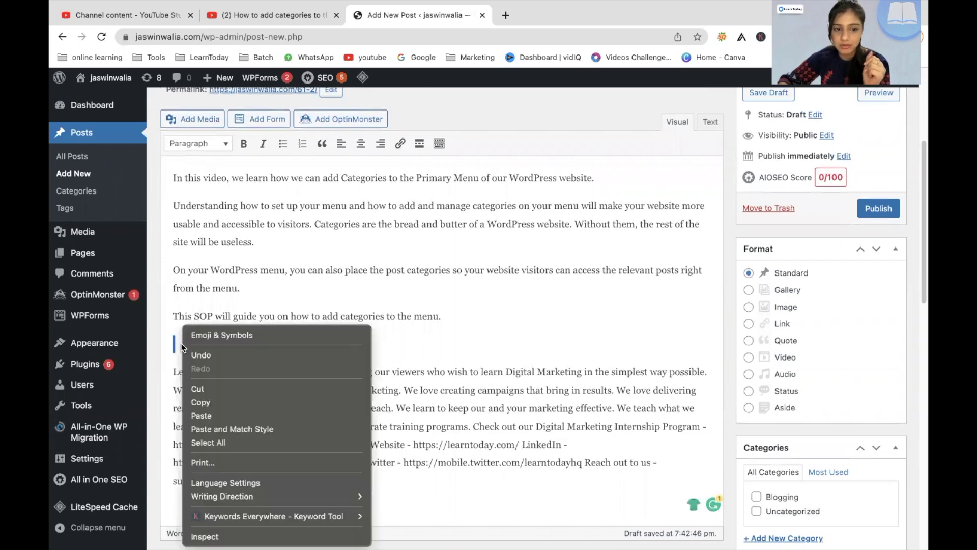
{"action": "left_click", "coordinate": [222, 414]}
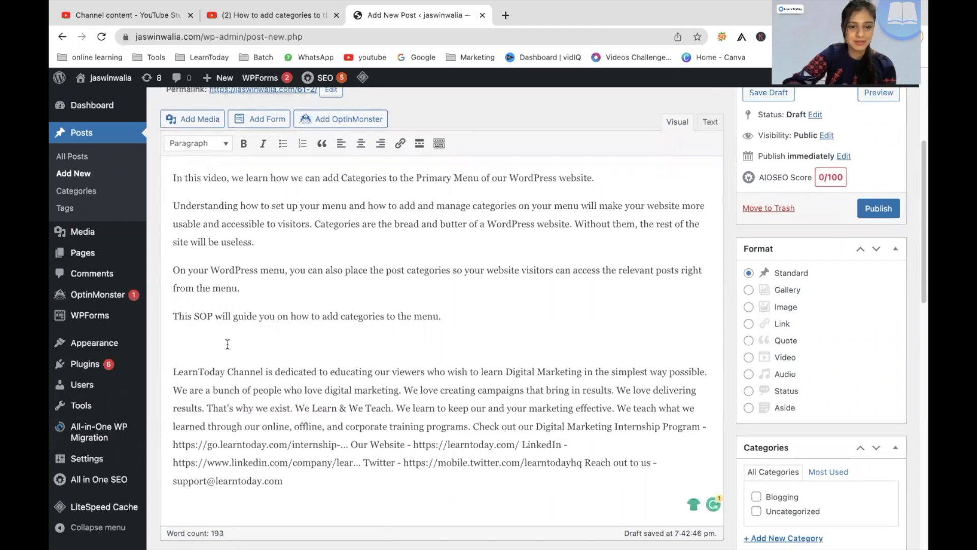
{"action": "key", "text": "super+v"}
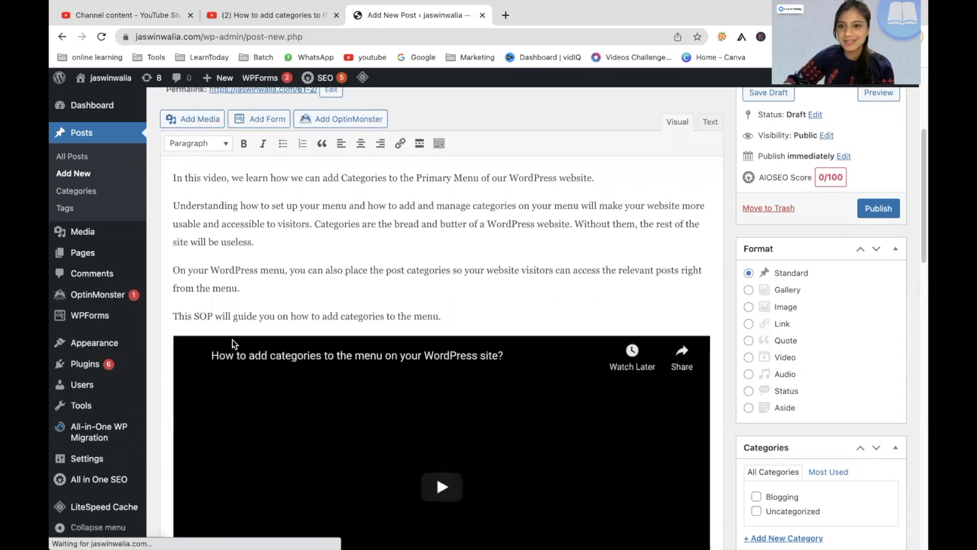
{"action": "scroll", "coordinate": [234, 356], "scroll_direction": "down", "scroll_amount": 3}
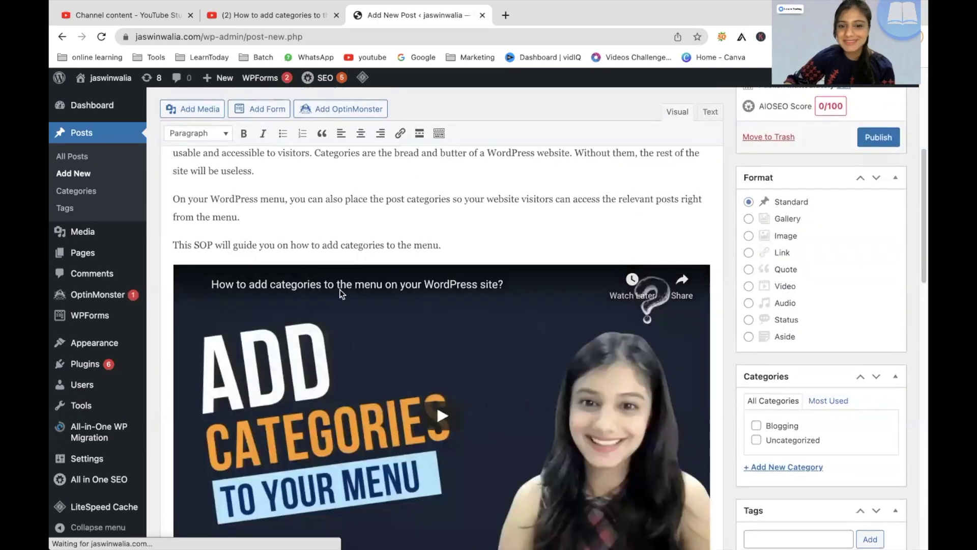
{"action": "scroll", "coordinate": [368, 423], "scroll_direction": "down", "scroll_amount": 2}
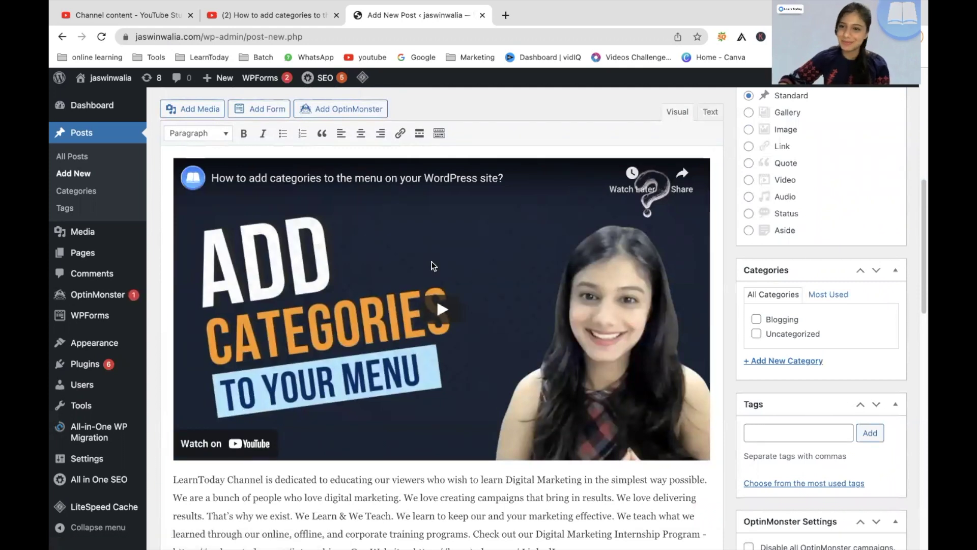
{"action": "scroll", "coordinate": [404, 238], "scroll_direction": "up", "scroll_amount": 5}
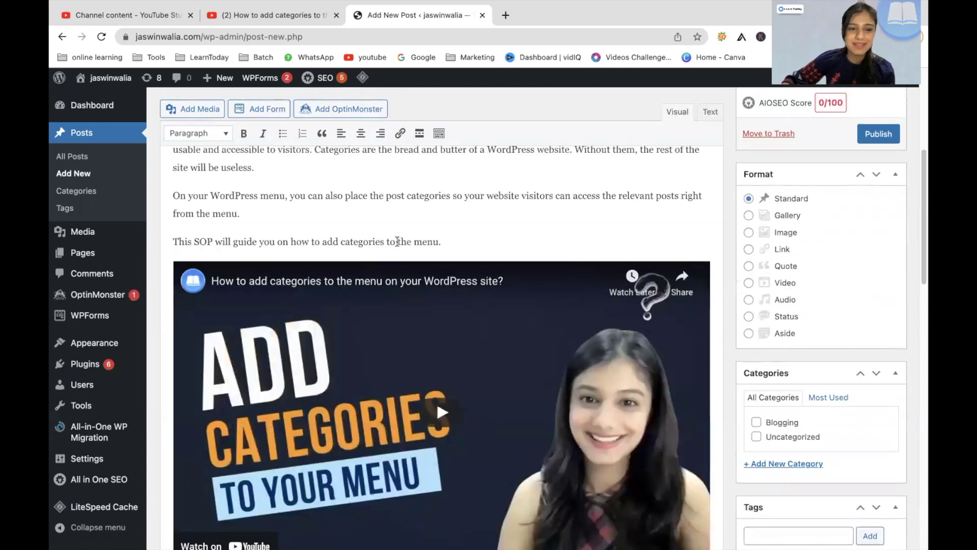
{"action": "scroll", "coordinate": [357, 390], "scroll_direction": "down", "scroll_amount": 2}
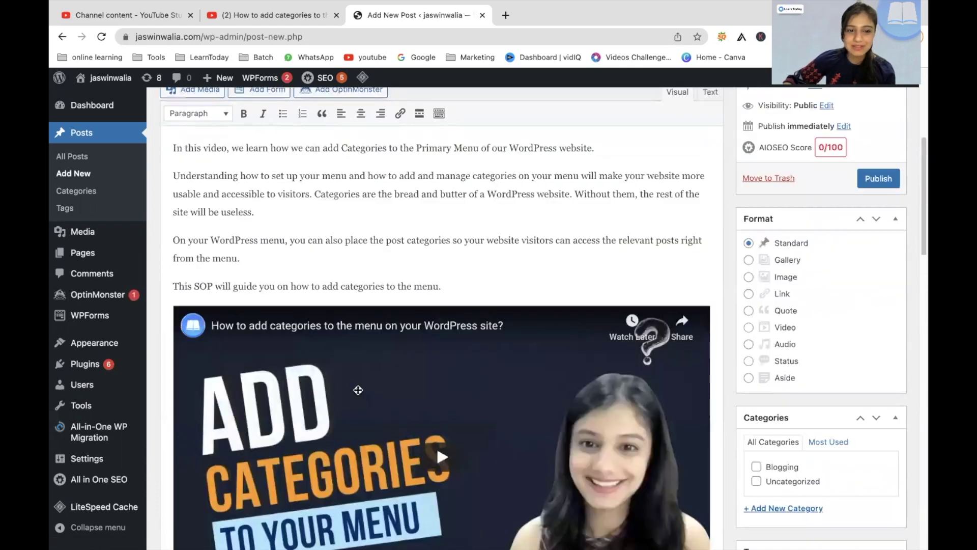
{"action": "scroll", "coordinate": [357, 389], "scroll_direction": "down", "scroll_amount": 4}
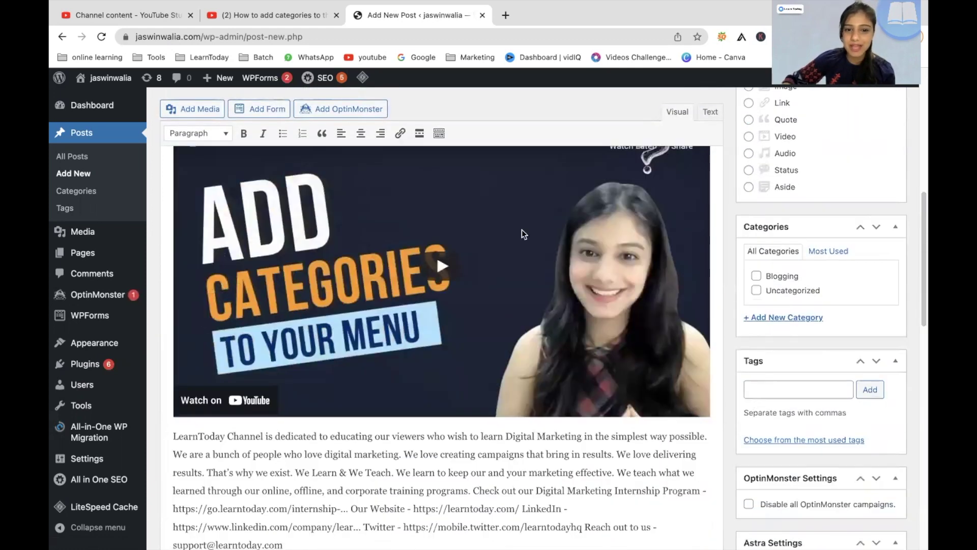
{"action": "scroll", "coordinate": [412, 267], "scroll_direction": "up", "scroll_amount": 8}
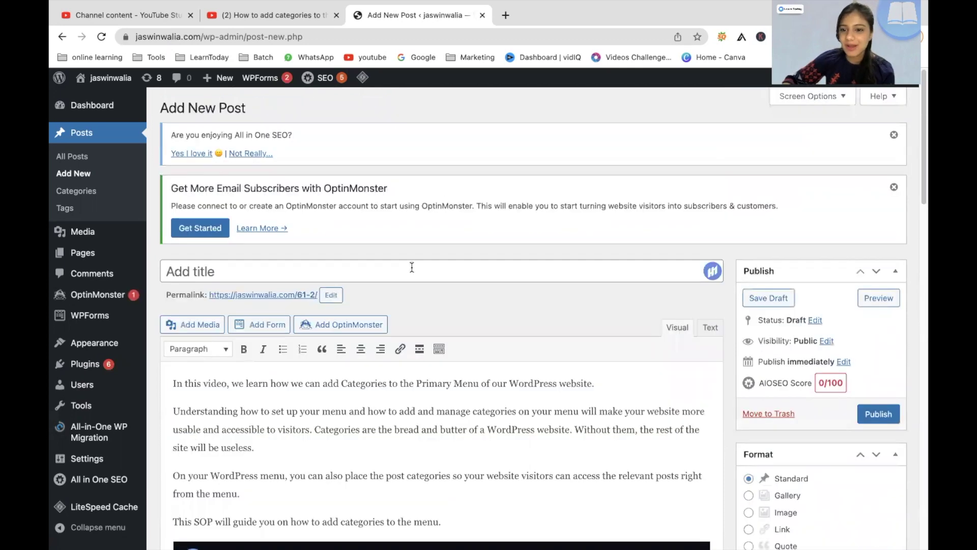
Tick the Blogging checkbox in the sidebar's Categories box
{"action": "scroll", "coordinate": [411, 267], "scroll_direction": "down", "scroll_amount": 11}
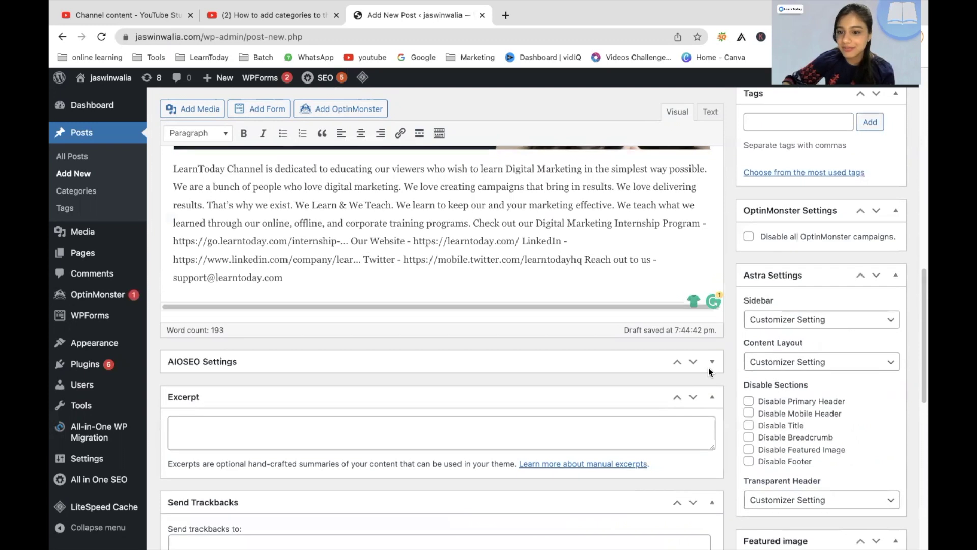
{"action": "scroll", "coordinate": [710, 370], "scroll_direction": "down", "scroll_amount": 3}
{"action": "scroll", "coordinate": [708, 368], "scroll_direction": "up", "scroll_amount": 5}
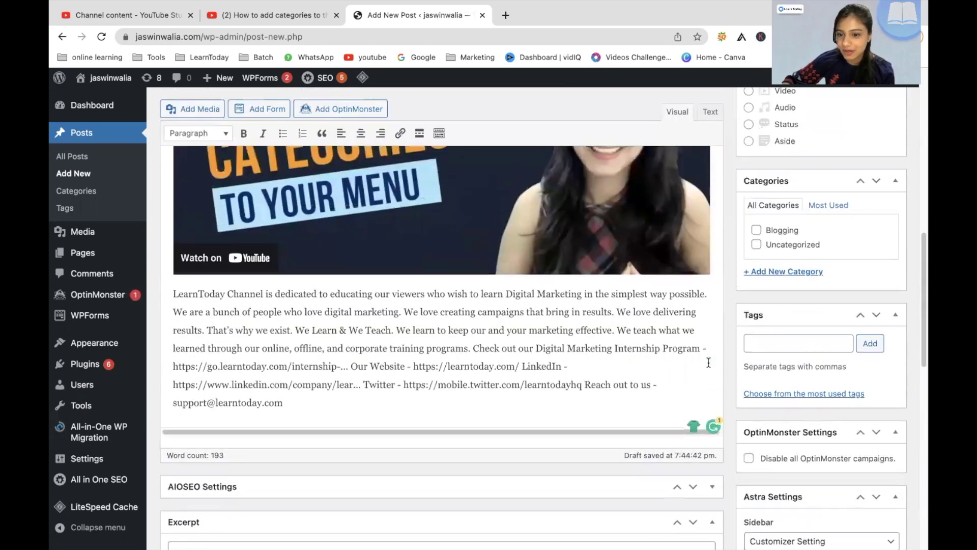
{"action": "scroll", "coordinate": [709, 362], "scroll_direction": "up", "scroll_amount": 1}
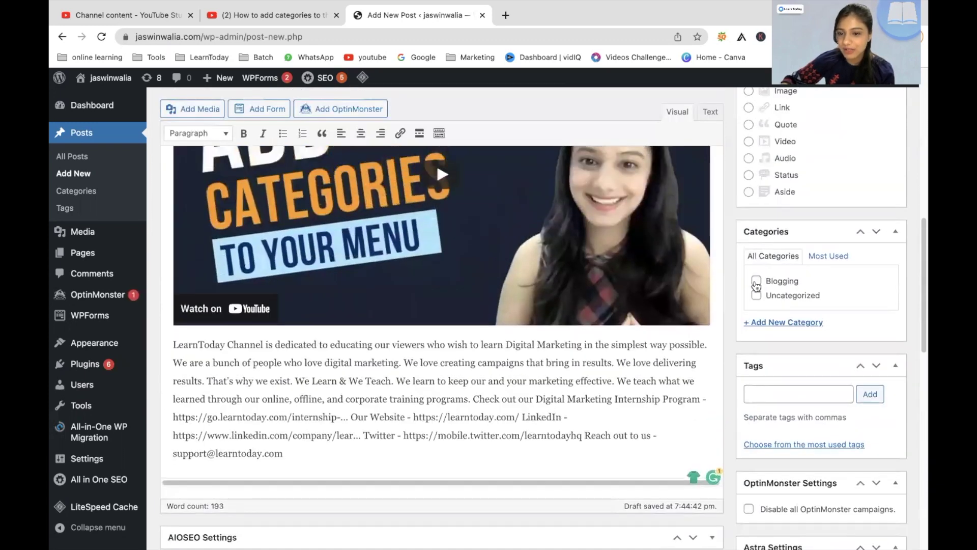
{"action": "left_click", "coordinate": [756, 283]}
{"action": "scroll", "coordinate": [733, 305], "scroll_direction": "up", "scroll_amount": 4}
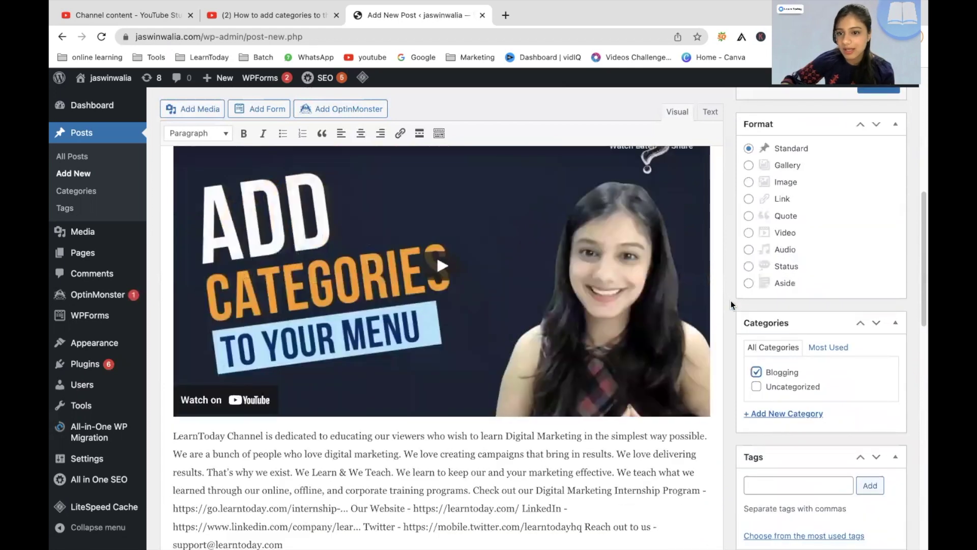
{"action": "scroll", "coordinate": [731, 304], "scroll_direction": "up", "scroll_amount": 7}
{"action": "scroll", "coordinate": [379, 236], "scroll_direction": "down", "scroll_amount": 1}
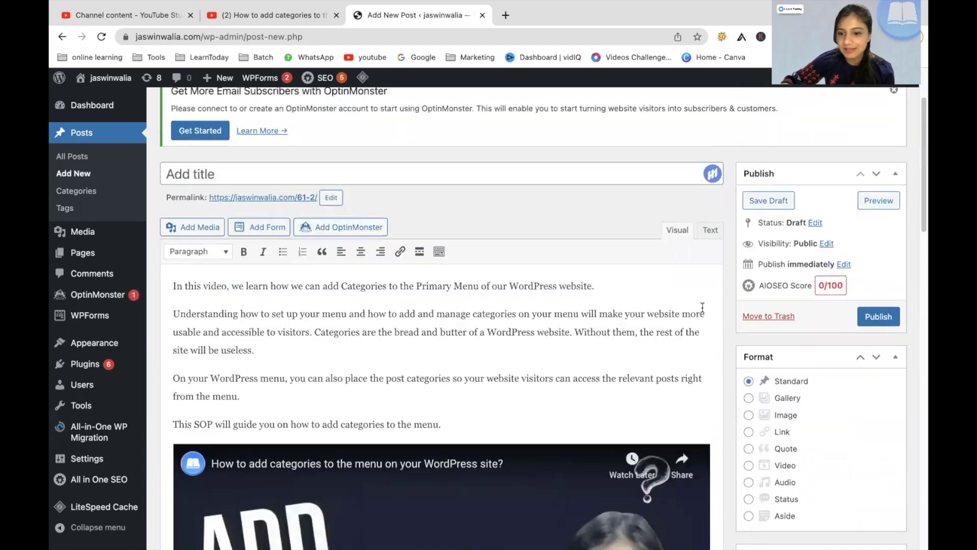
{"action": "scroll", "coordinate": [247, 265], "scroll_direction": "up", "scroll_amount": 1}
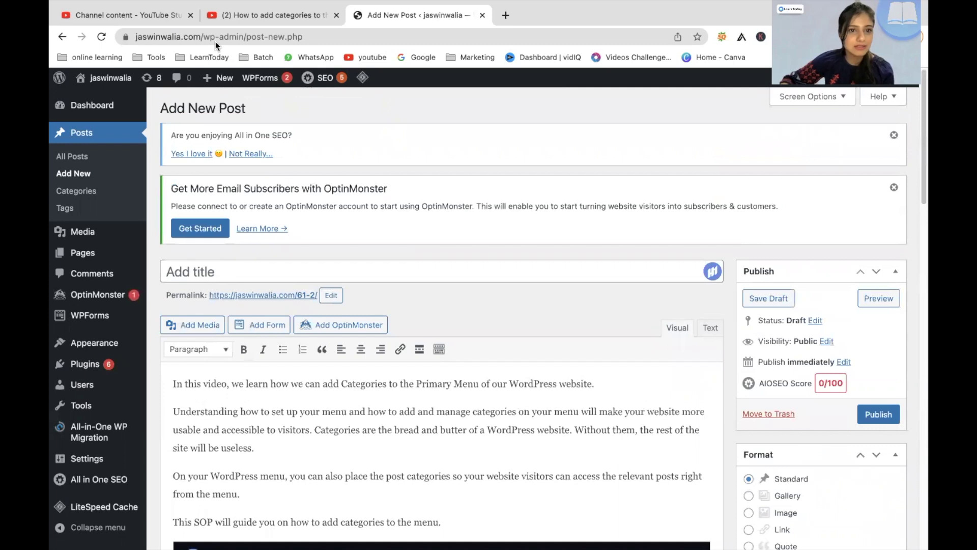
Enter 'Add categories to your menu' as the post title and publish the post
{"action": "left_click", "coordinate": [333, 274]}
{"action": "type", "text": "Add ca"}
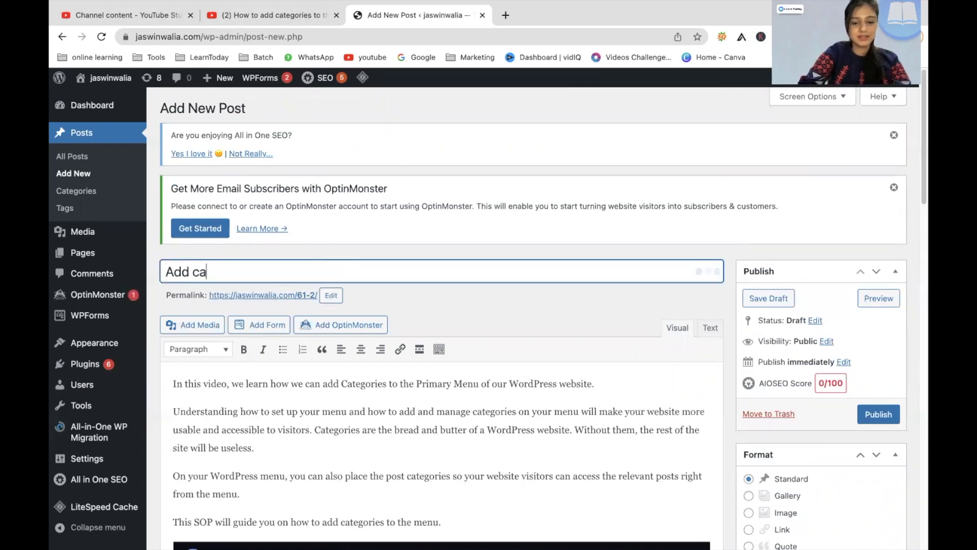
{"action": "type", "text": "tegories to y"}
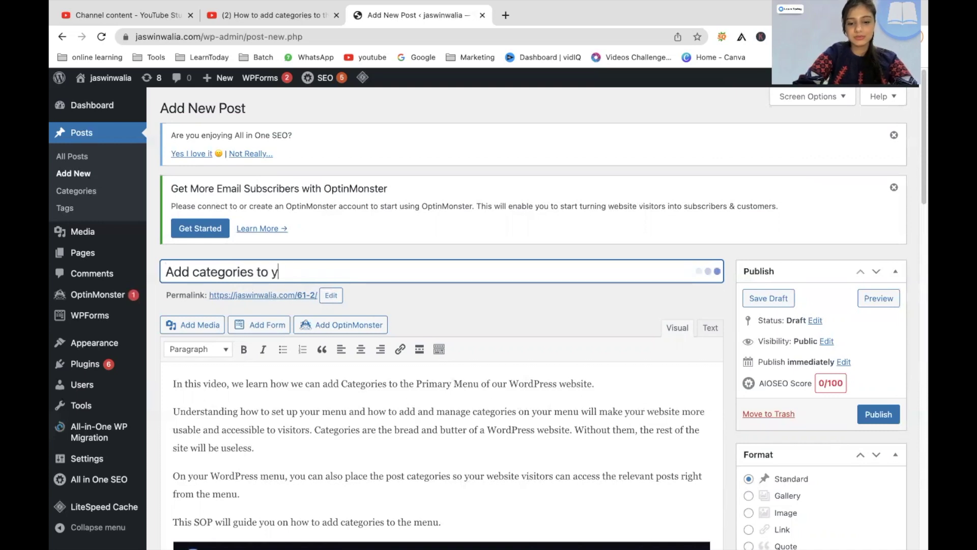
{"action": "type", "text": "our menu"}
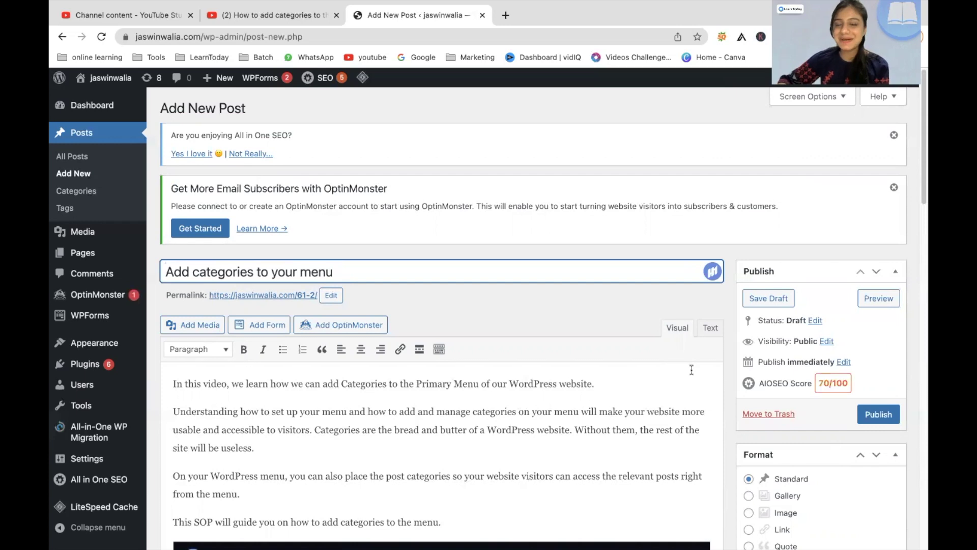
{"action": "left_click", "coordinate": [875, 416]}
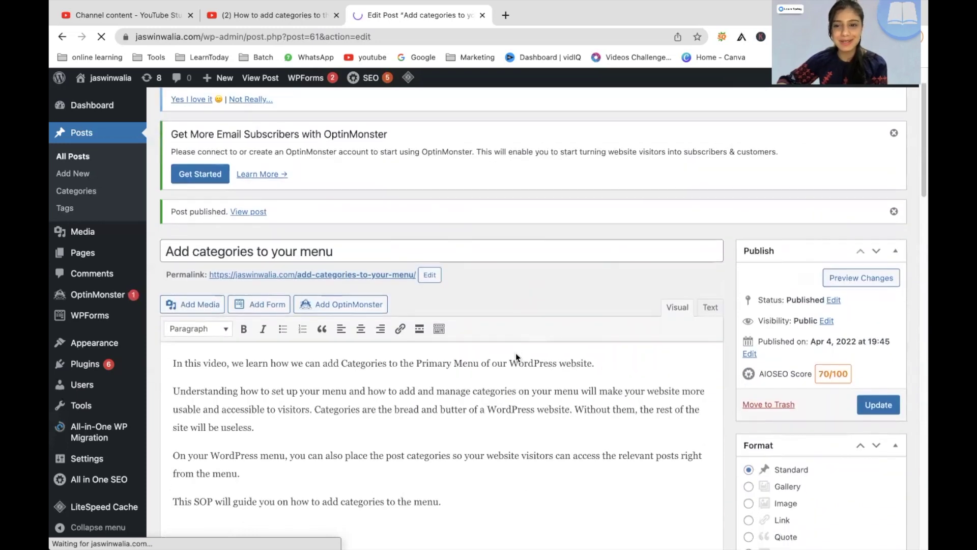
Open a preview of the published post in a new tab
{"action": "scroll", "coordinate": [516, 353], "scroll_direction": "down", "scroll_amount": 10}
{"action": "scroll", "coordinate": [475, 343], "scroll_direction": "up", "scroll_amount": 8}
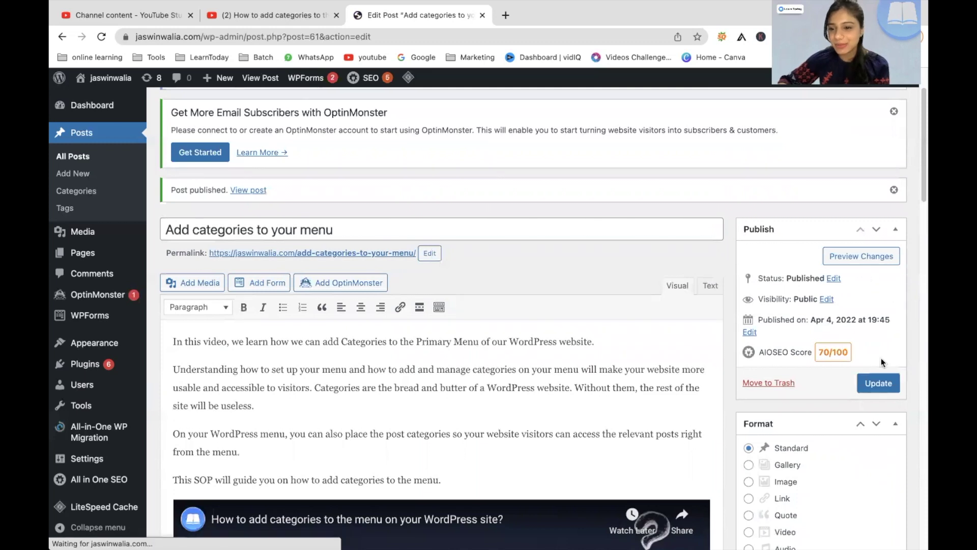
{"action": "left_click", "coordinate": [859, 257]}
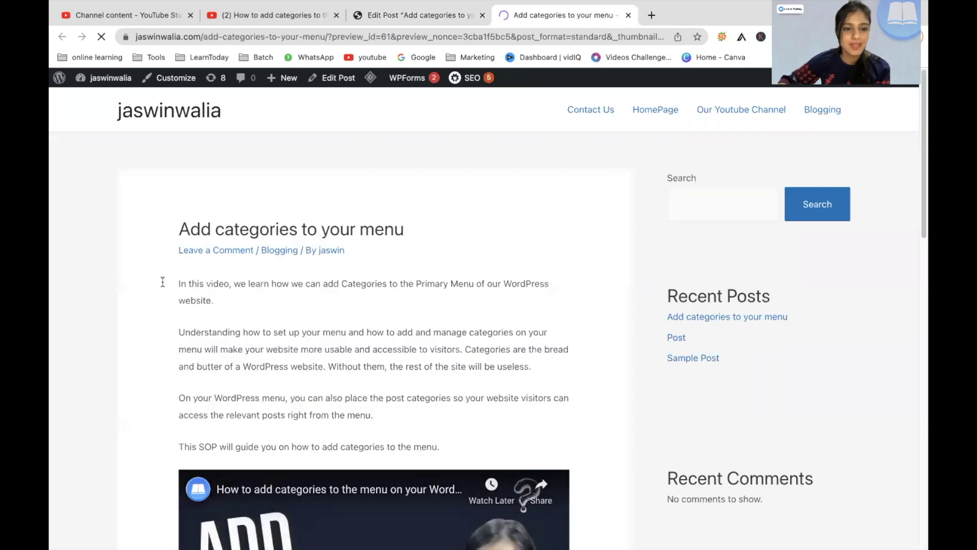
Scroll through the preview to check the intro text, embedded YouTube video and Blogging category
{"action": "scroll", "coordinate": [163, 281], "scroll_direction": "down", "scroll_amount": 4}
{"action": "scroll", "coordinate": [163, 281], "scroll_direction": "down", "scroll_amount": 1}
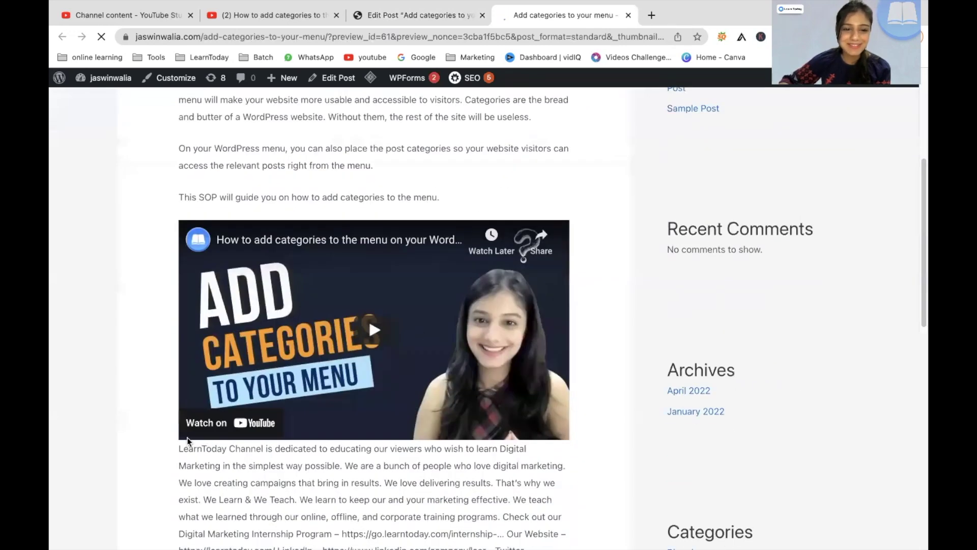
{"action": "scroll", "coordinate": [181, 453], "scroll_direction": "down", "scroll_amount": 2}
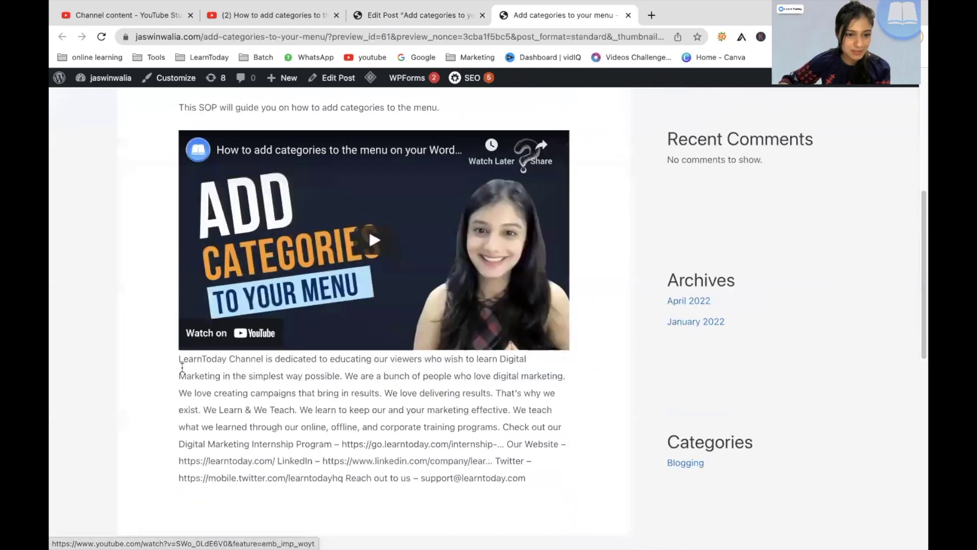
{"action": "scroll", "coordinate": [131, 397], "scroll_direction": "up", "scroll_amount": 1}
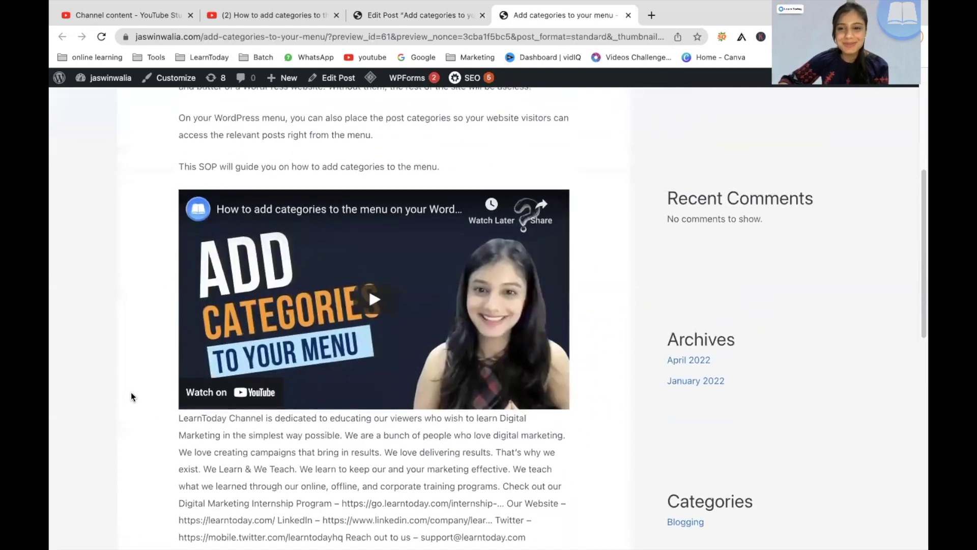
{"action": "scroll", "coordinate": [131, 392], "scroll_direction": "up", "scroll_amount": 2}
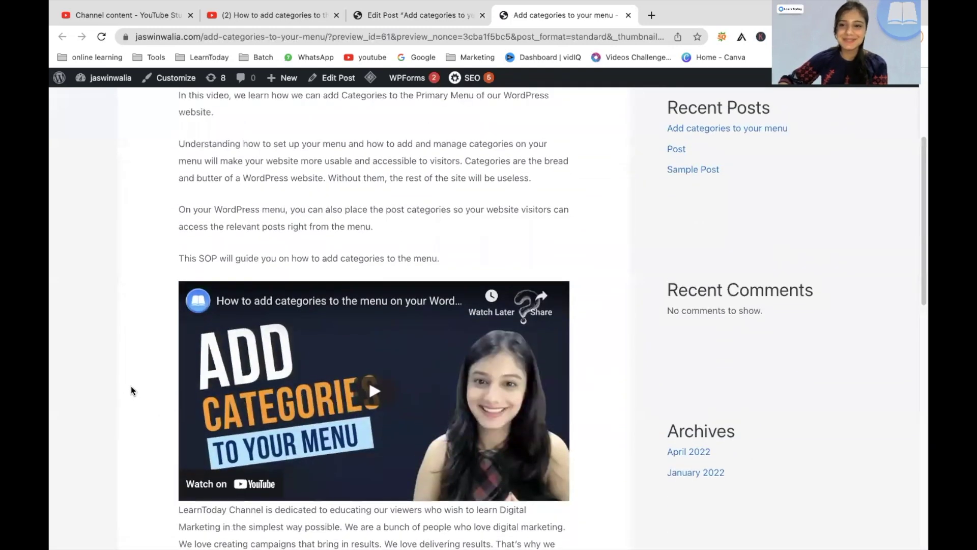
{"action": "scroll", "coordinate": [132, 390], "scroll_direction": "down", "scroll_amount": 4}
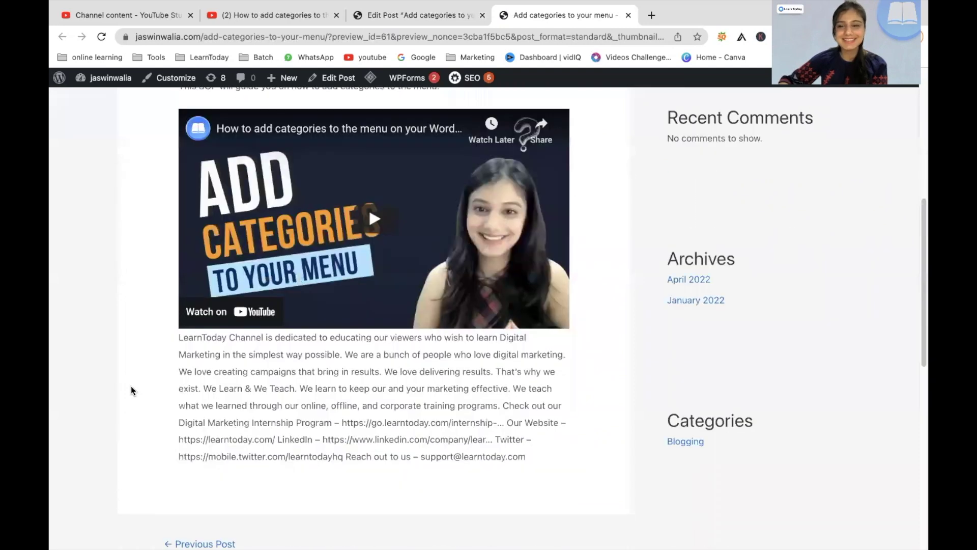
{"action": "scroll", "coordinate": [130, 390], "scroll_direction": "up", "scroll_amount": 3}
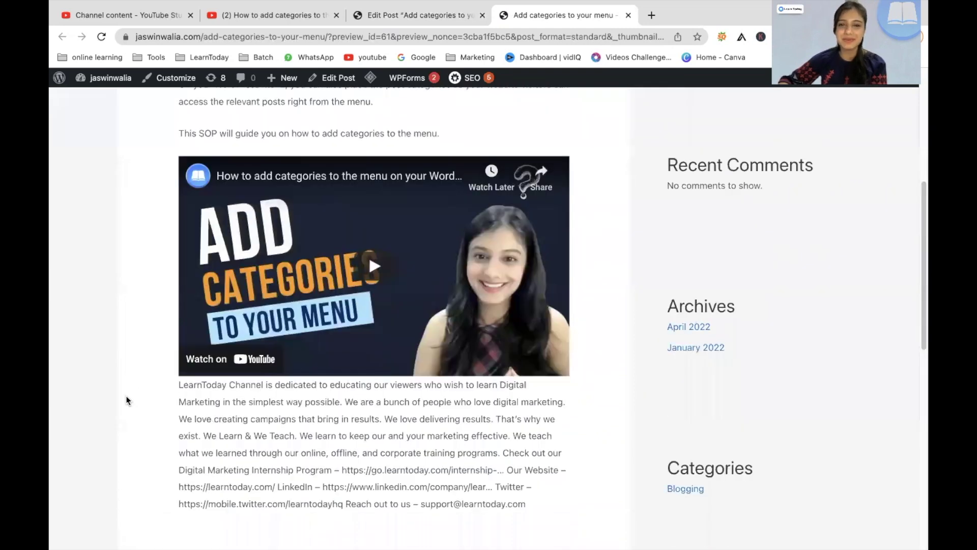